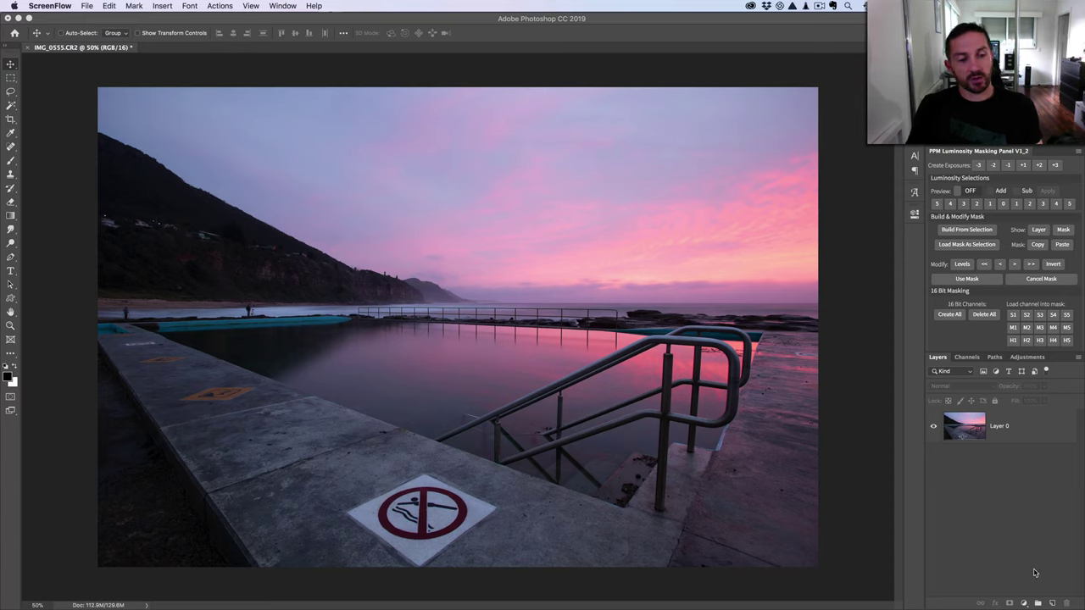
Step: Add a Curves adjustment layer with the RGB midtone point raised from 126 to 179
left_click(1024, 604)
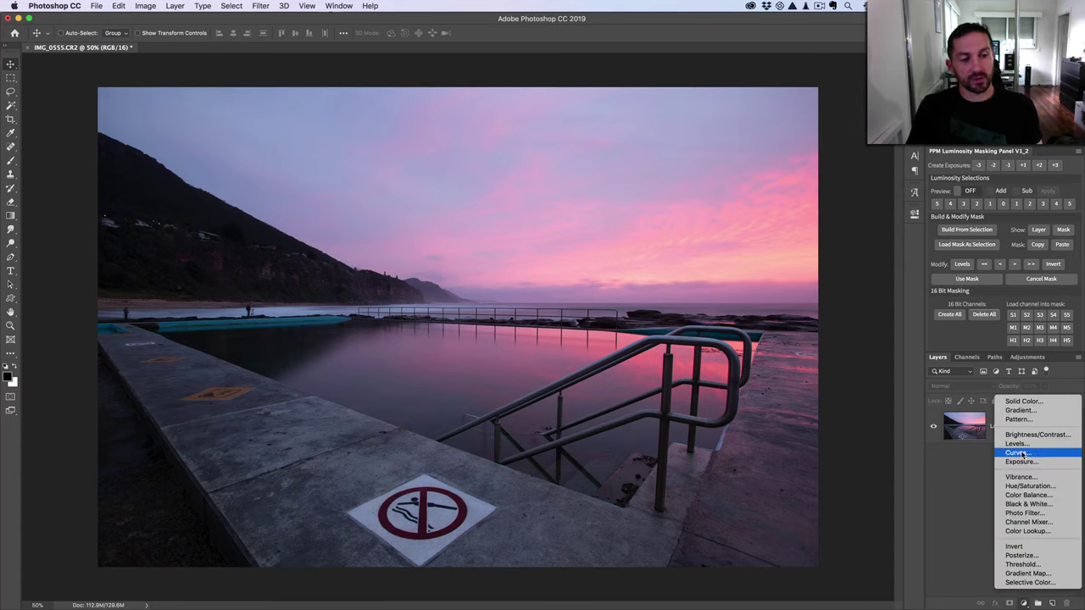
left_click(1020, 452)
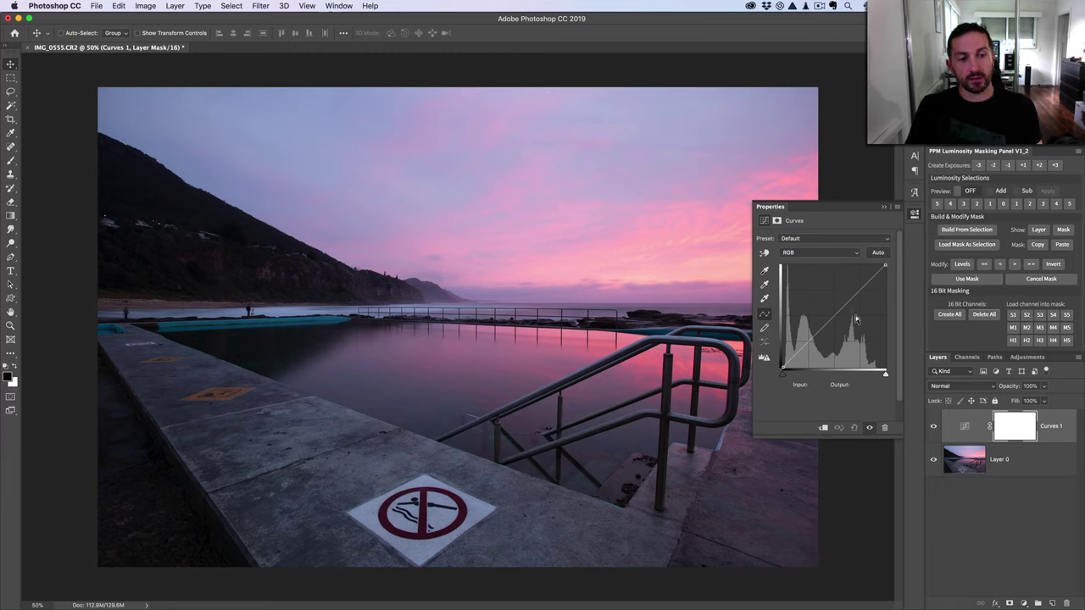
left_click_drag(832, 318, 832, 294)
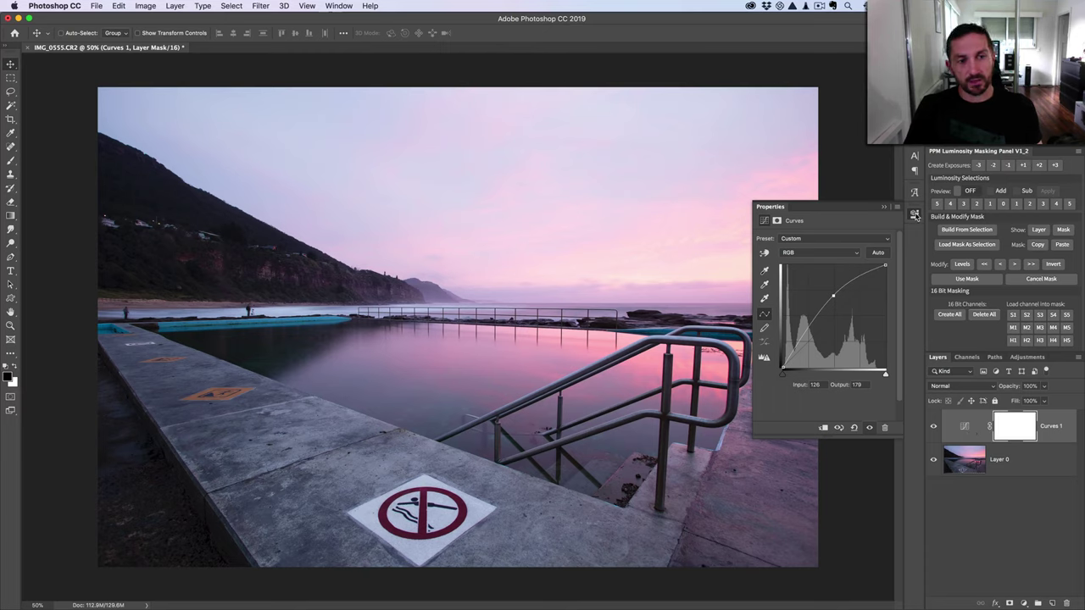
left_click(915, 217)
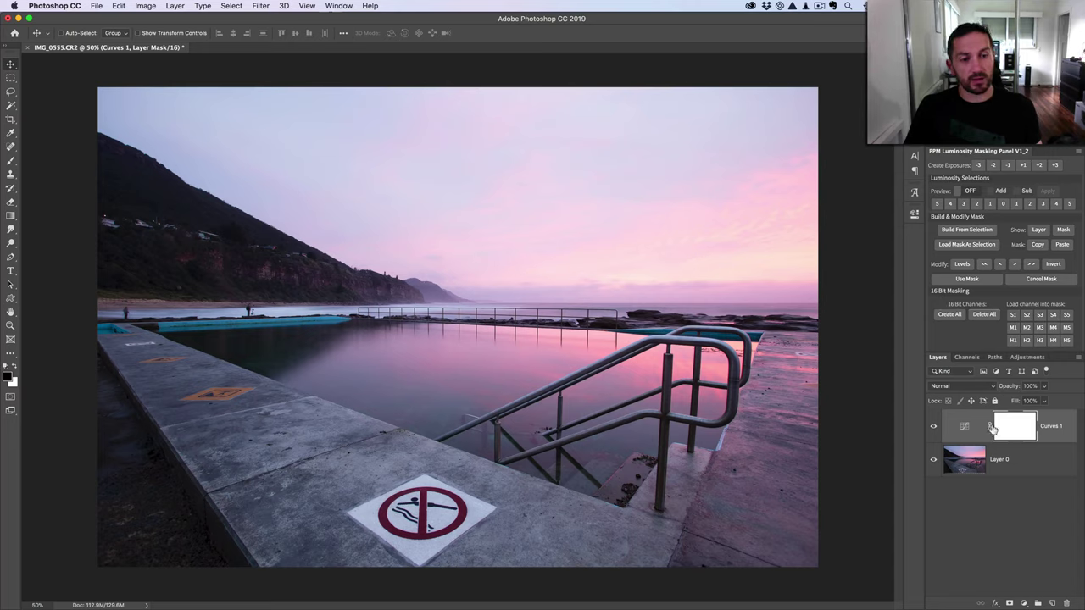
Step: Hide Curves 1, select Layer 0 and show its RGB, Red, Green and Blue channels
left_click(934, 428)
left_click(962, 457)
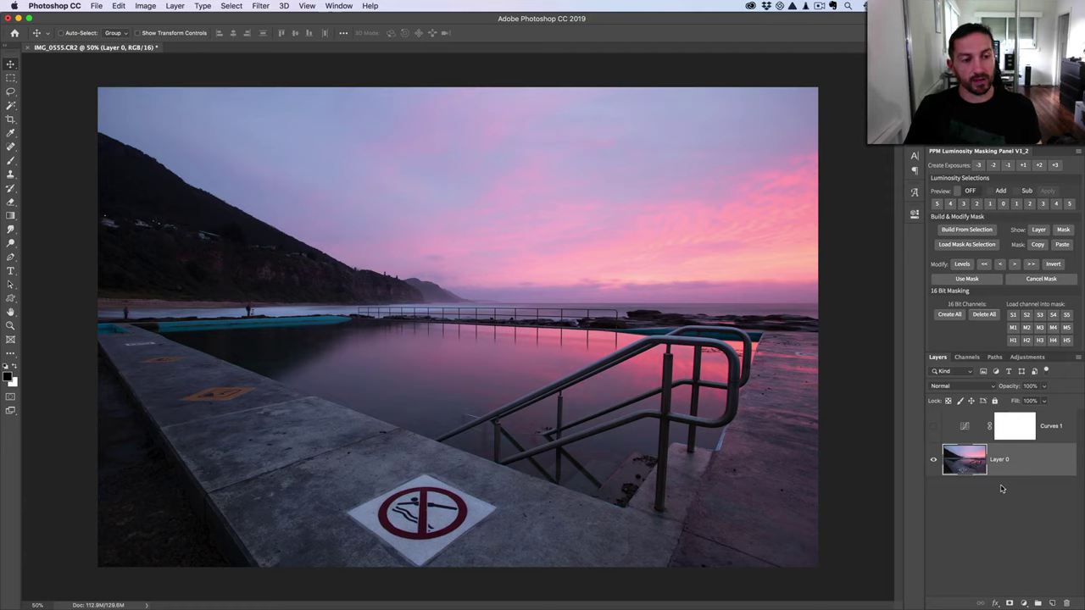
left_click(969, 359)
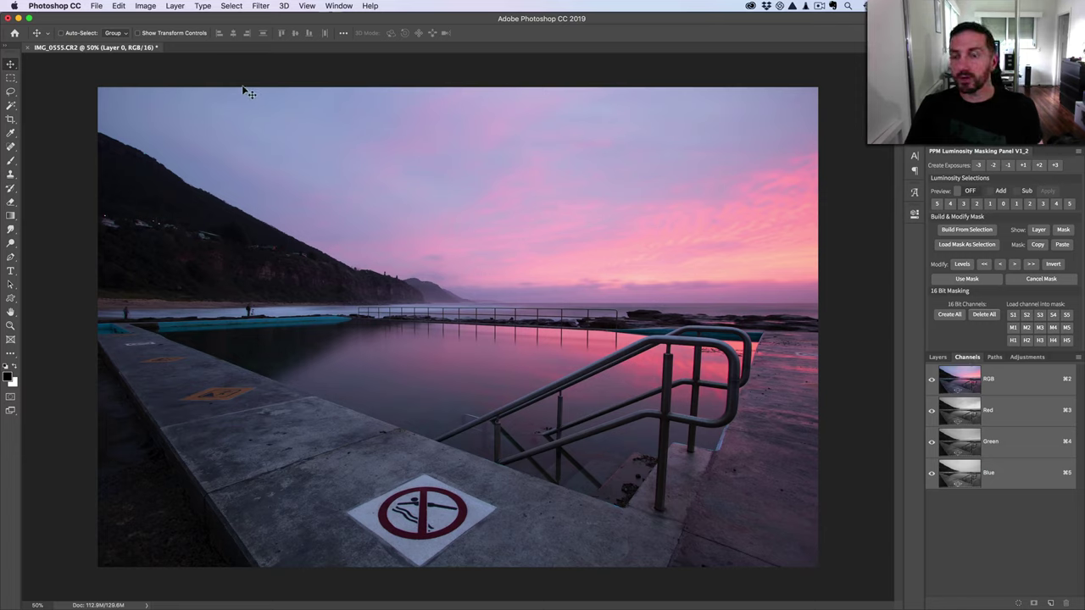
left_click(150, 8)
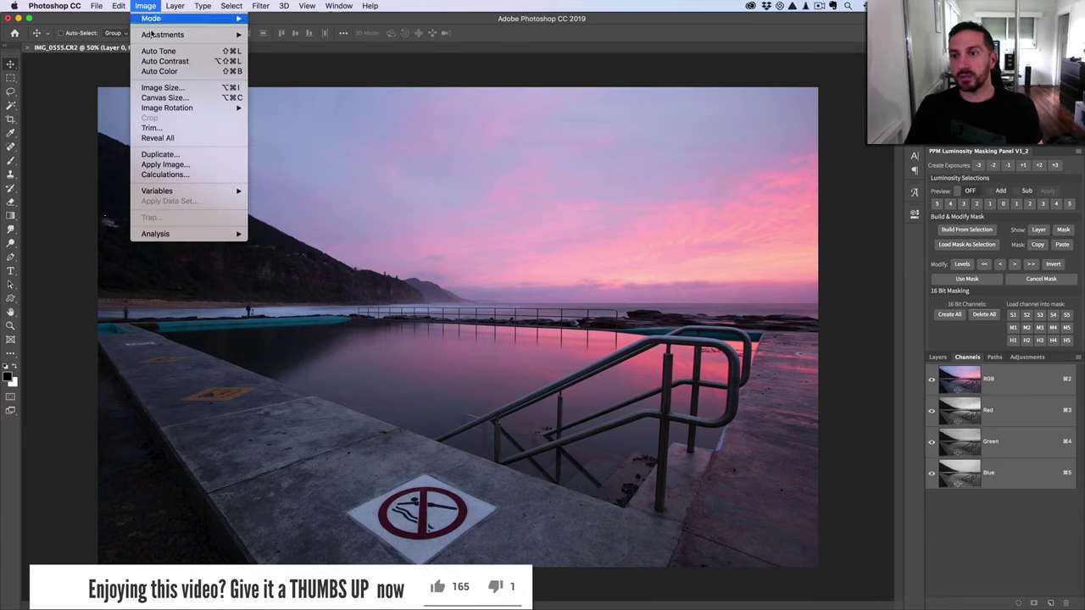
Step: In Image > Calculations, set both sources to Layer 0's Gray channel
left_click(163, 175)
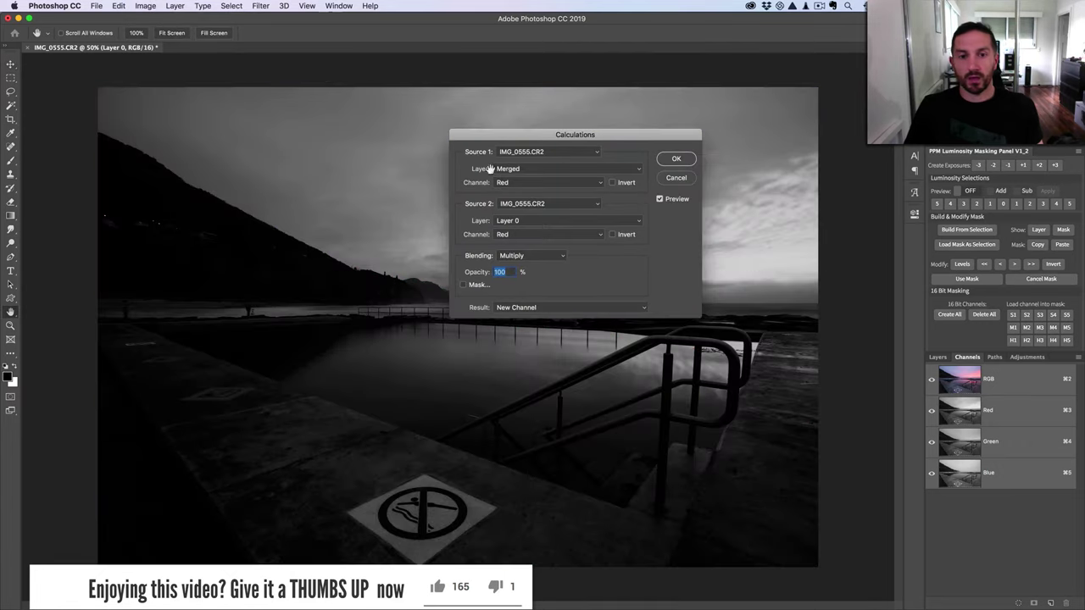
left_click_drag(573, 138, 667, 87)
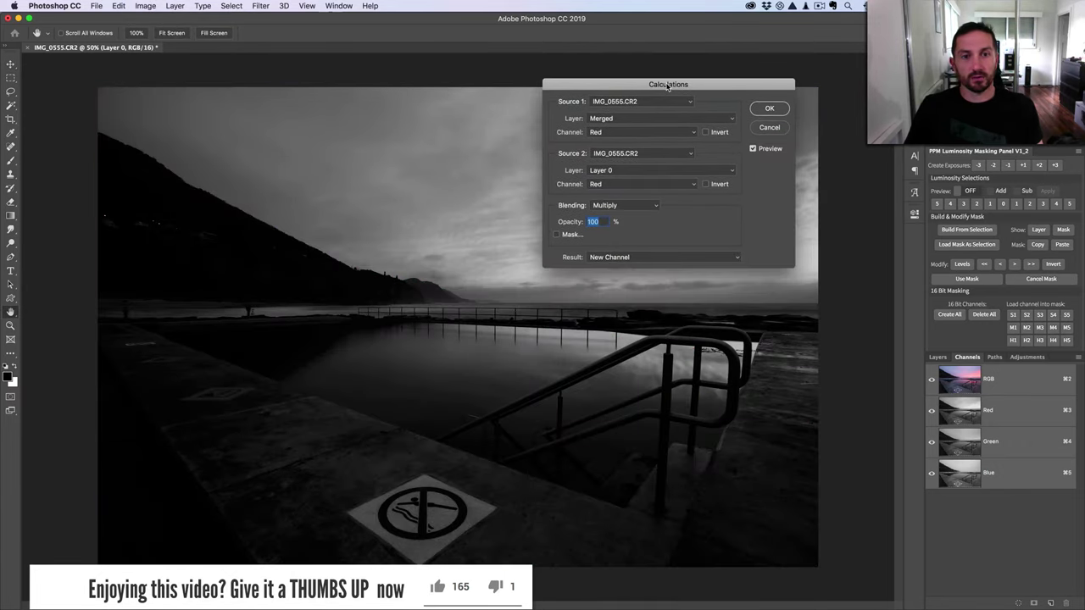
left_click(620, 134)
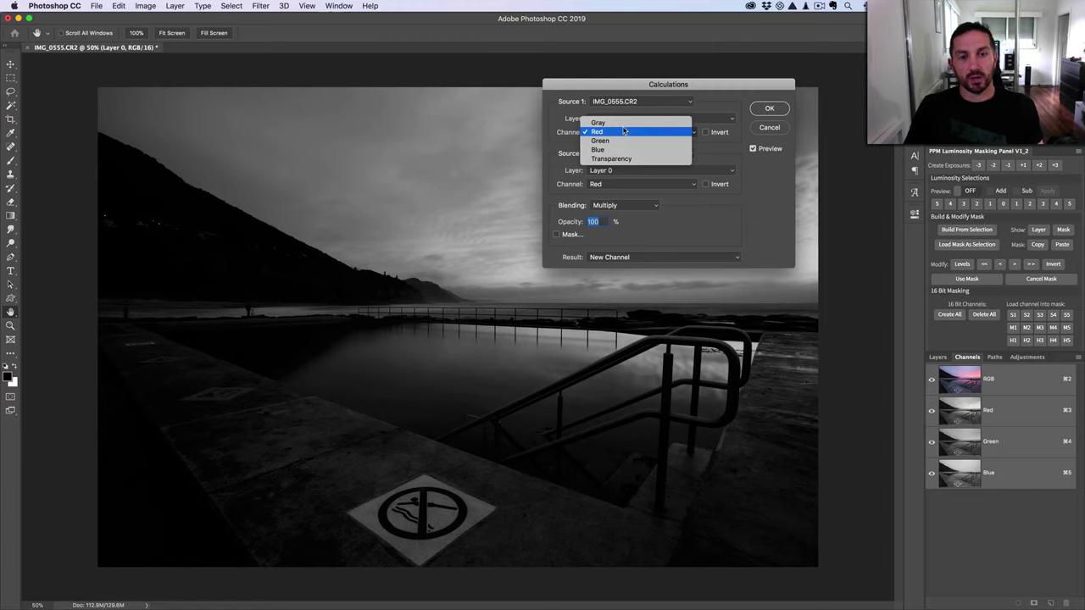
left_click(603, 124)
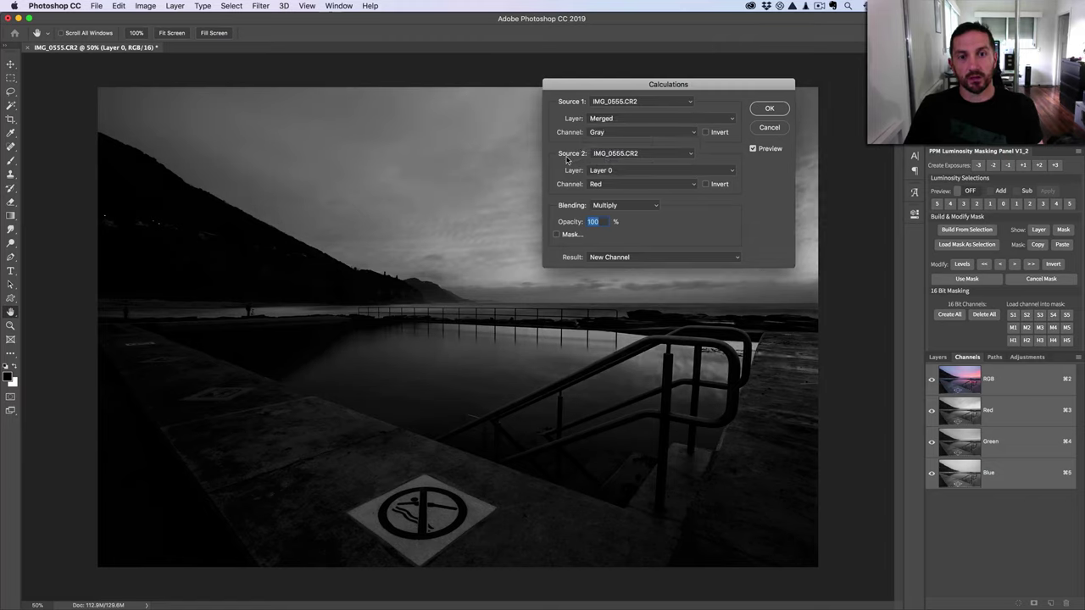
left_click(603, 184)
left_click(610, 174)
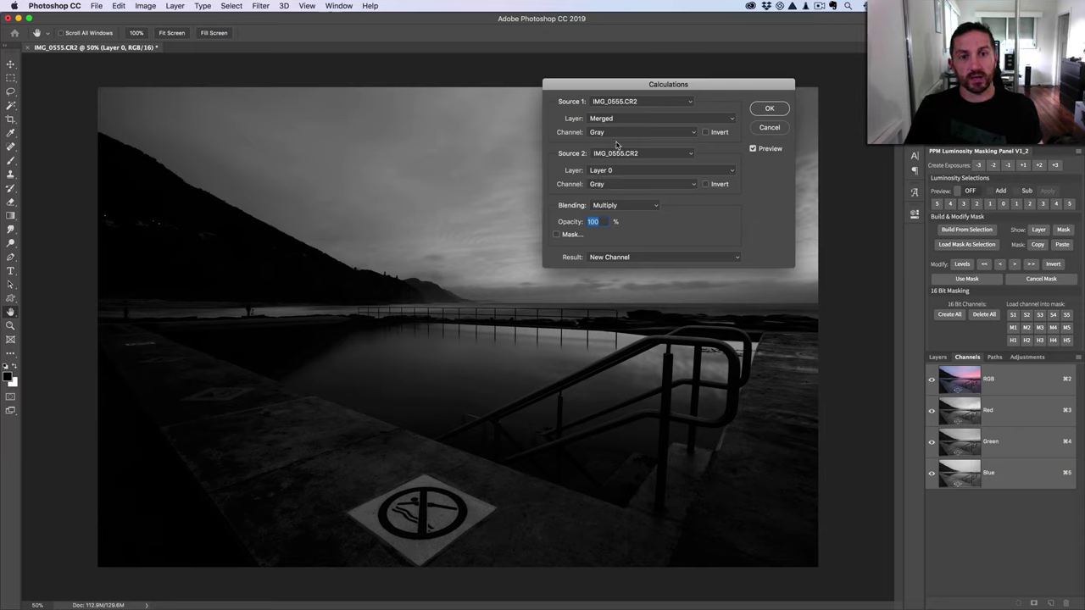
left_click(612, 120)
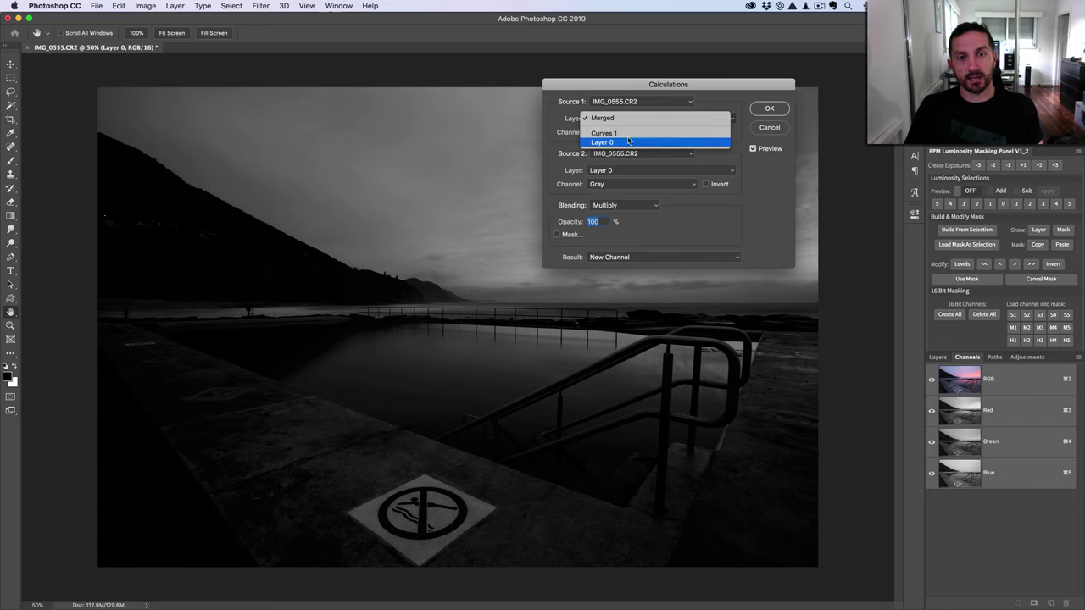
left_click(616, 142)
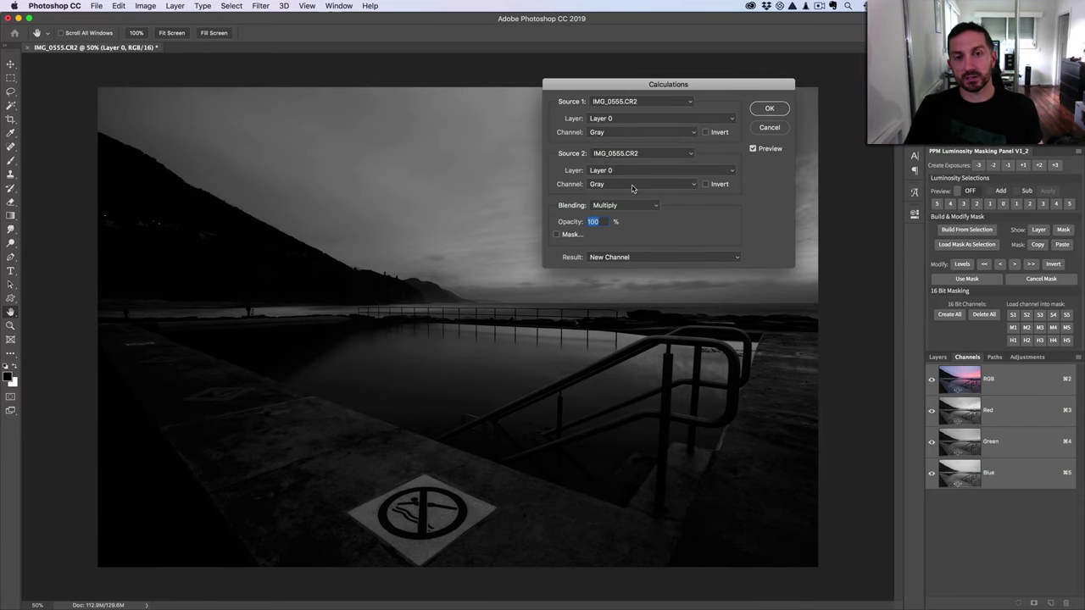
left_click(621, 120)
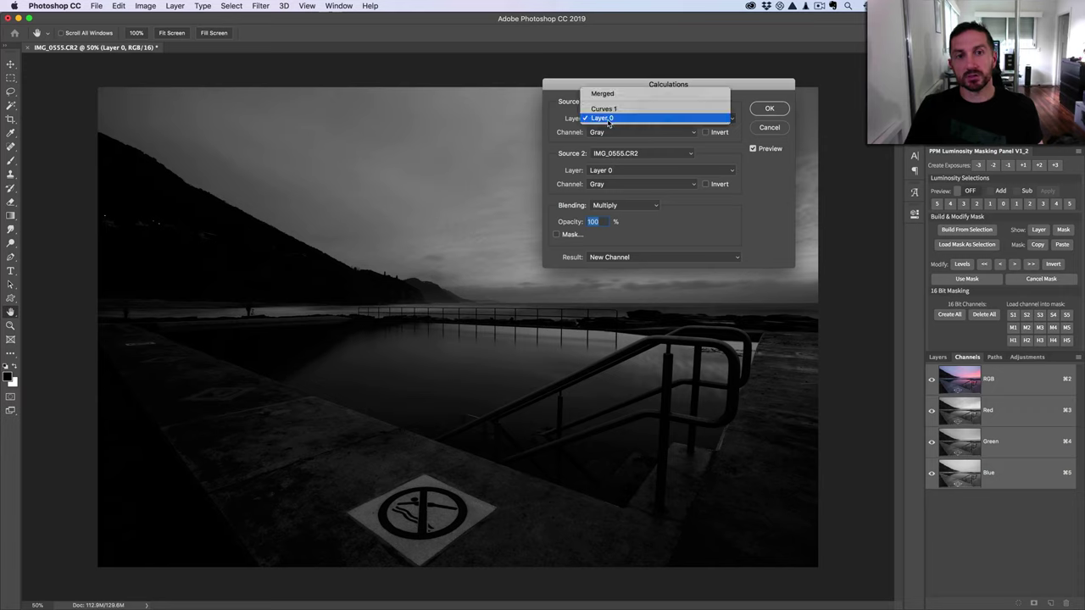
left_click(569, 122)
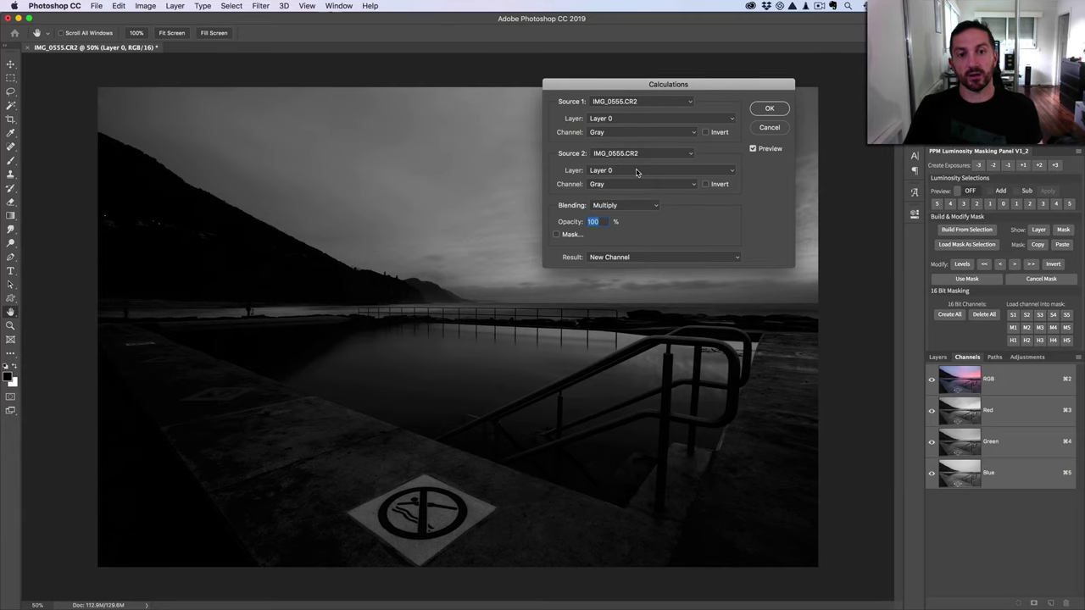
left_click(622, 205)
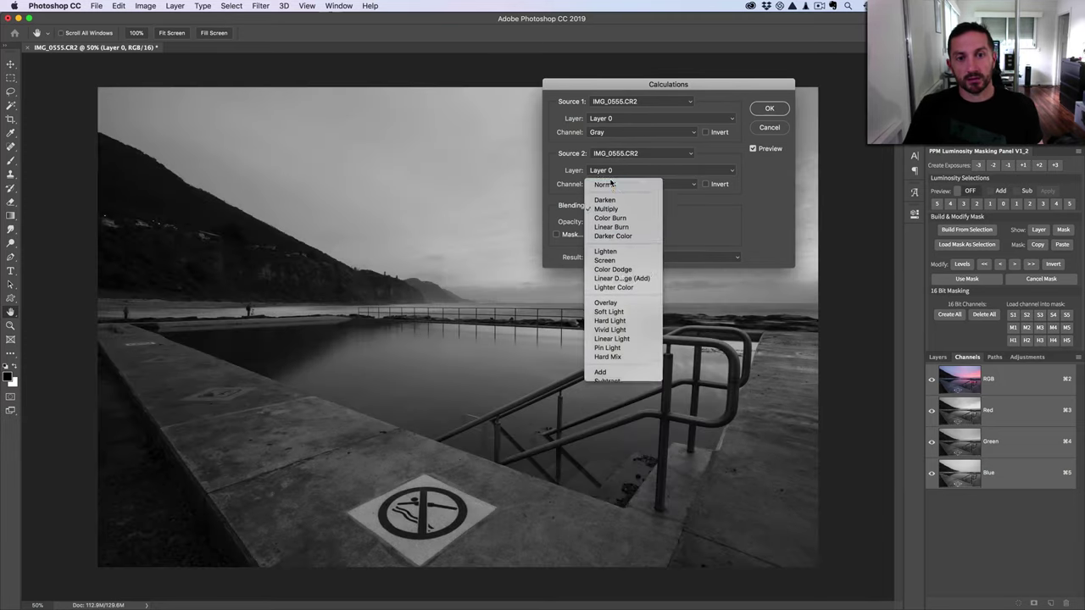
Step: Set Calculations blending to Normal and invert Source 1 for a negative greyscale preview
left_click(611, 181)
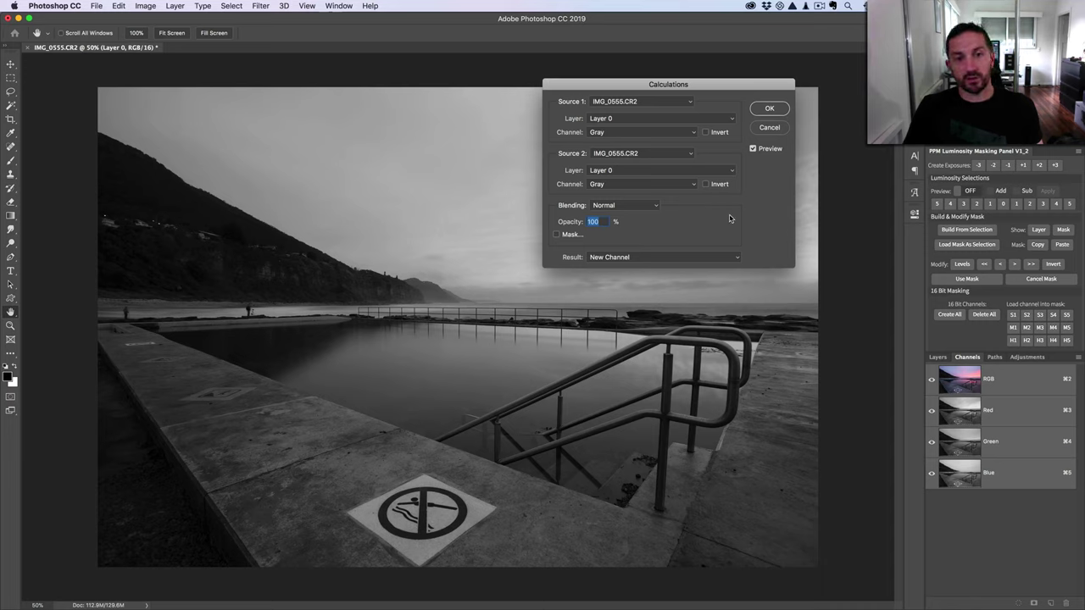
left_click(705, 132)
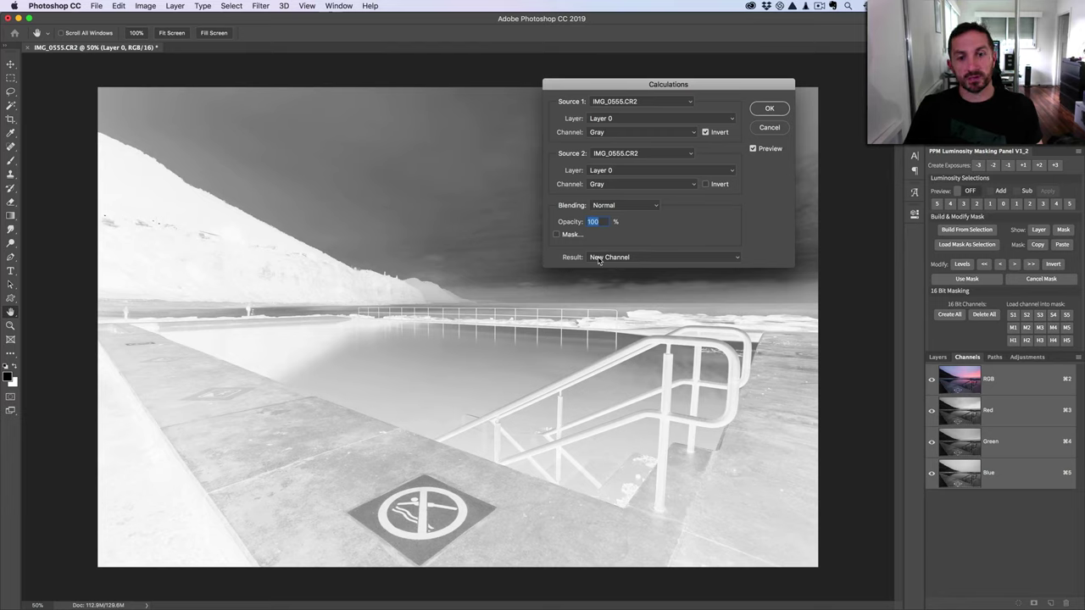
Step: Confirm the inverted Gray calculation as the new Alpha 1 channel
left_click(769, 109)
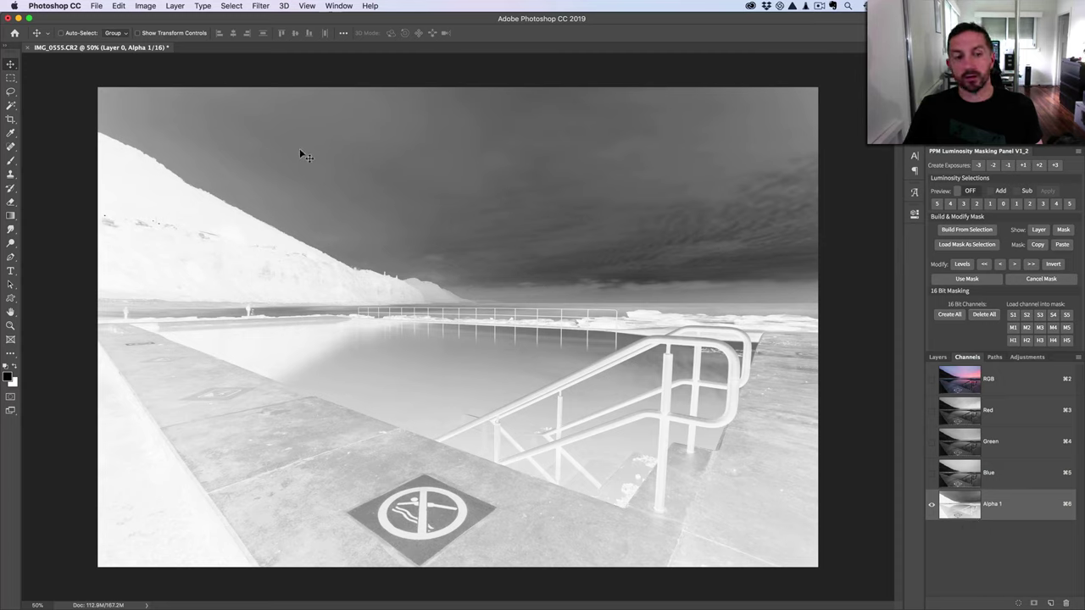
left_click(145, 6)
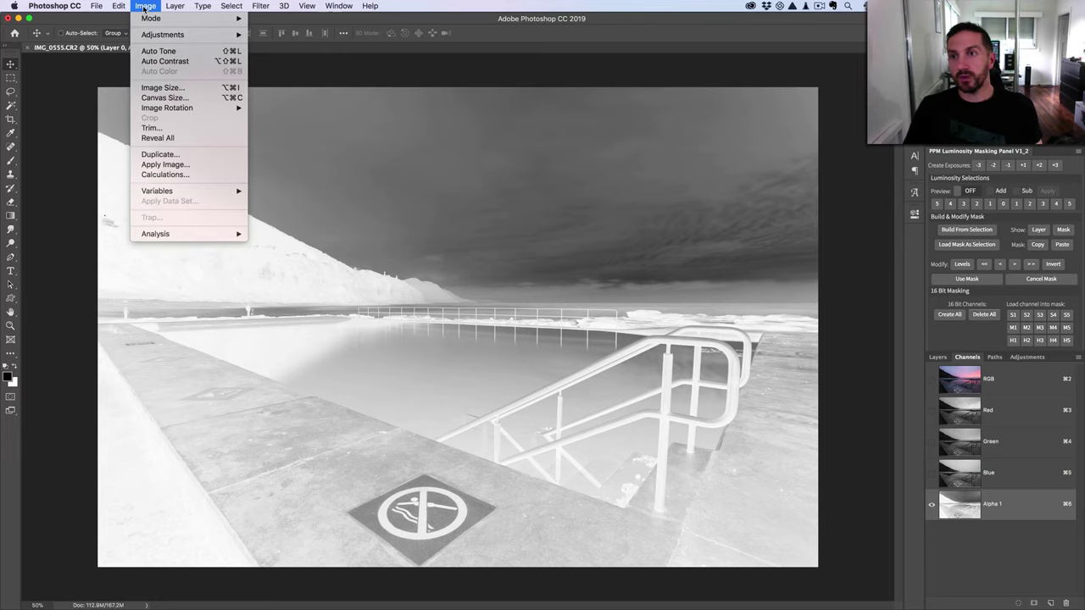
Step: Start a new Calculations with both sources set to the Merged layer's Alpha 1
left_click(165, 175)
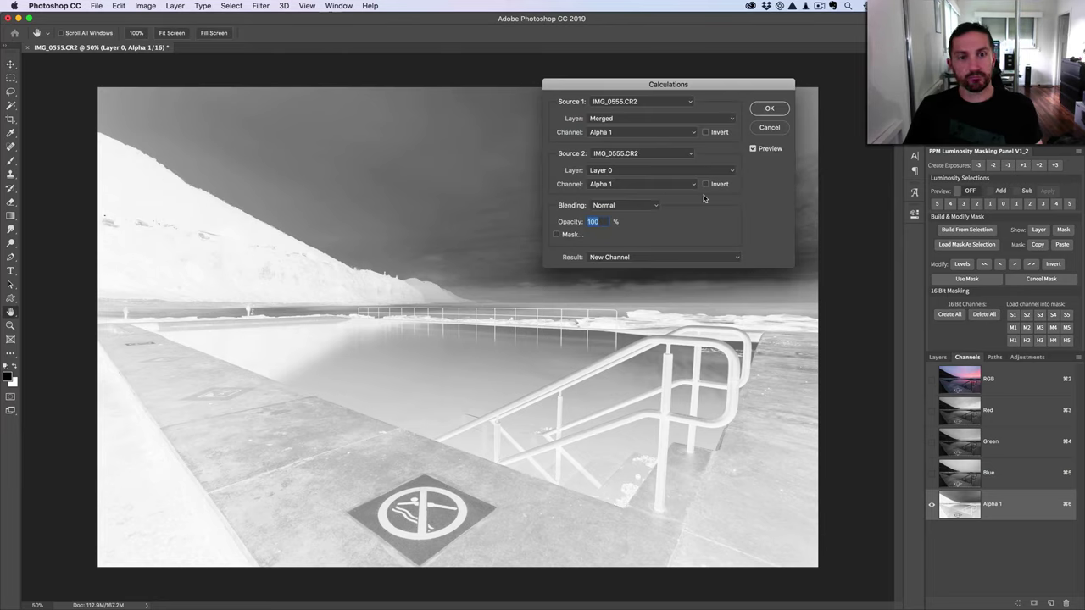
left_click(627, 120)
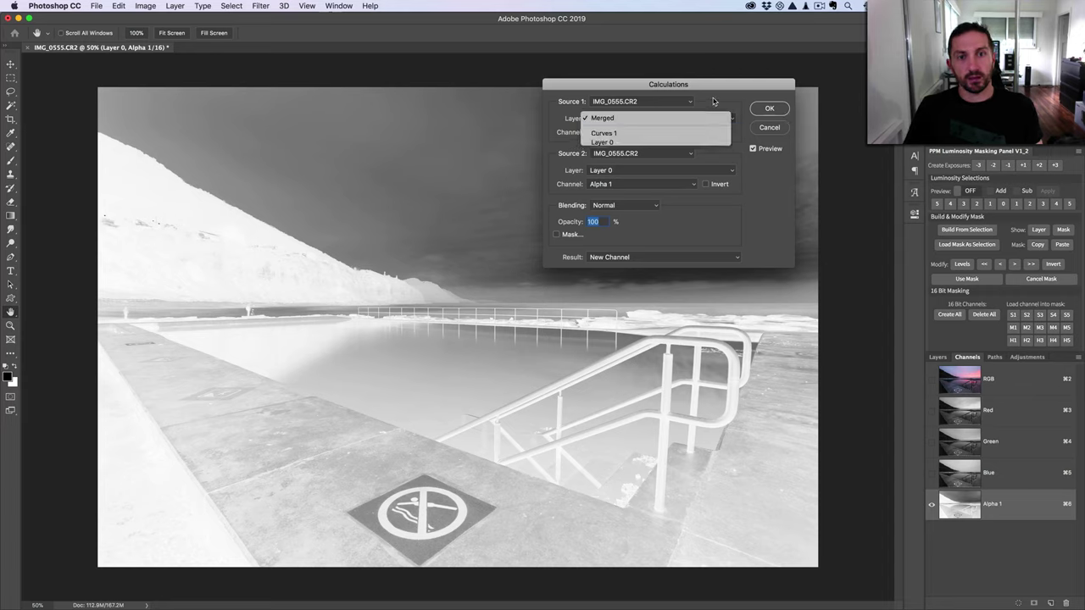
left_click(630, 121)
left_click(616, 121)
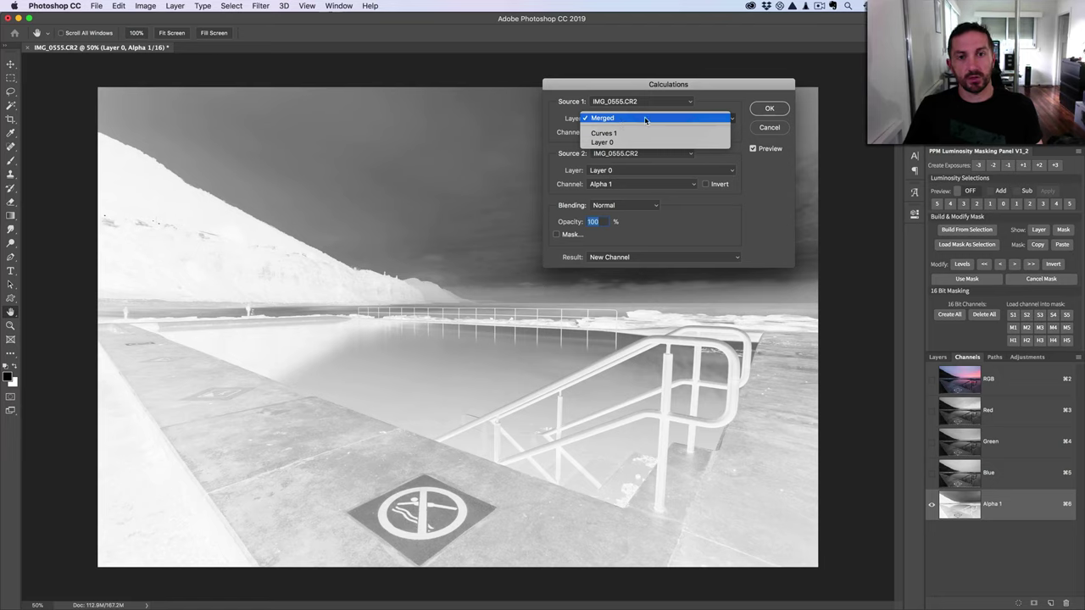
left_click(642, 119)
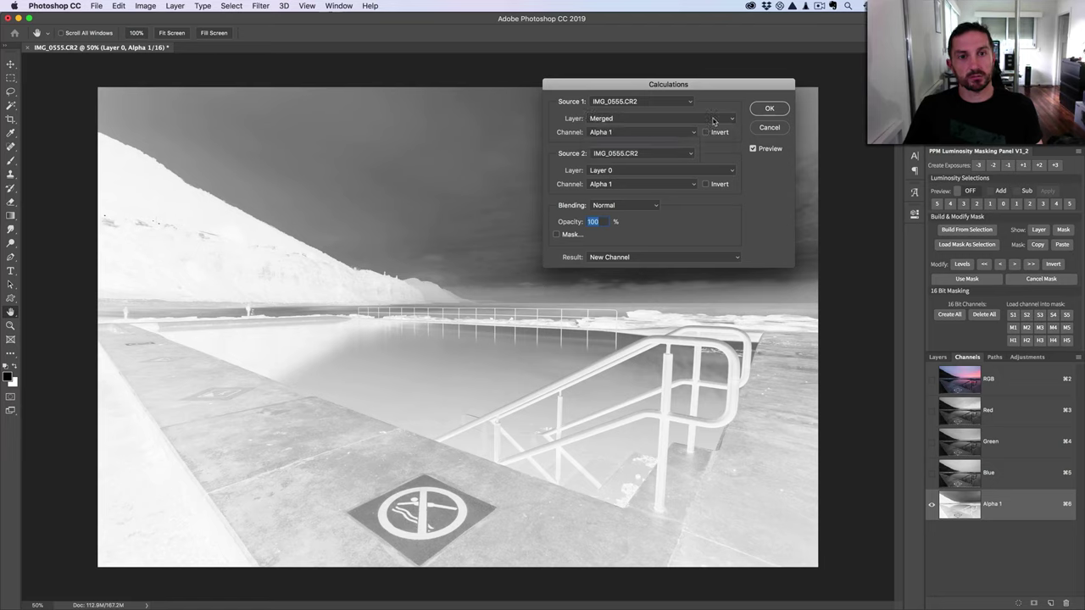
left_click(645, 172)
left_click(630, 149)
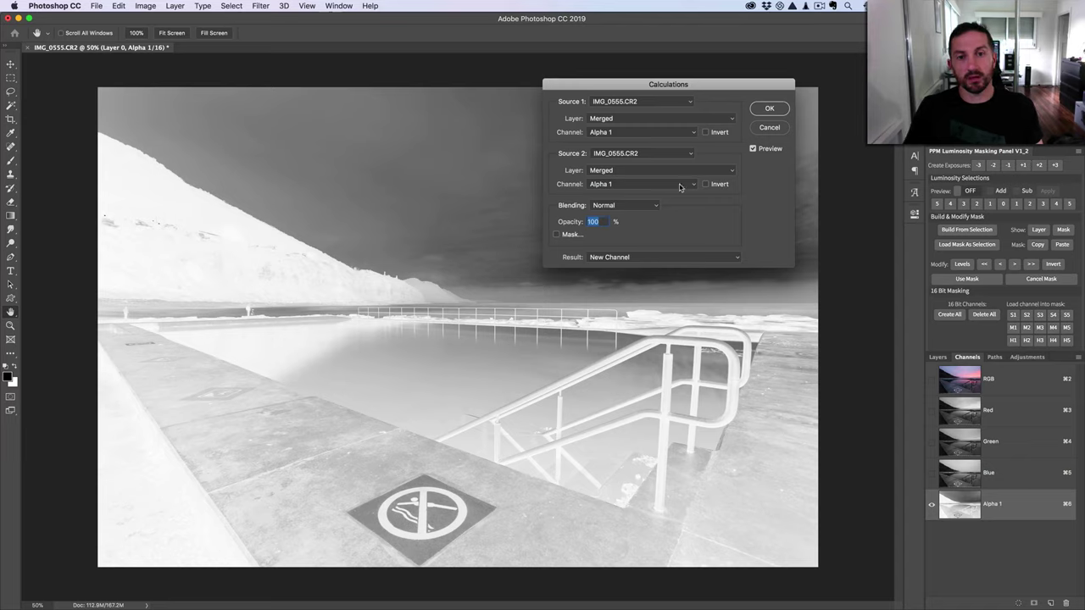
Step: Multiply Alpha 1 by itself into a new Alpha 2 channel and compare with Alpha 1
left_click(650, 209)
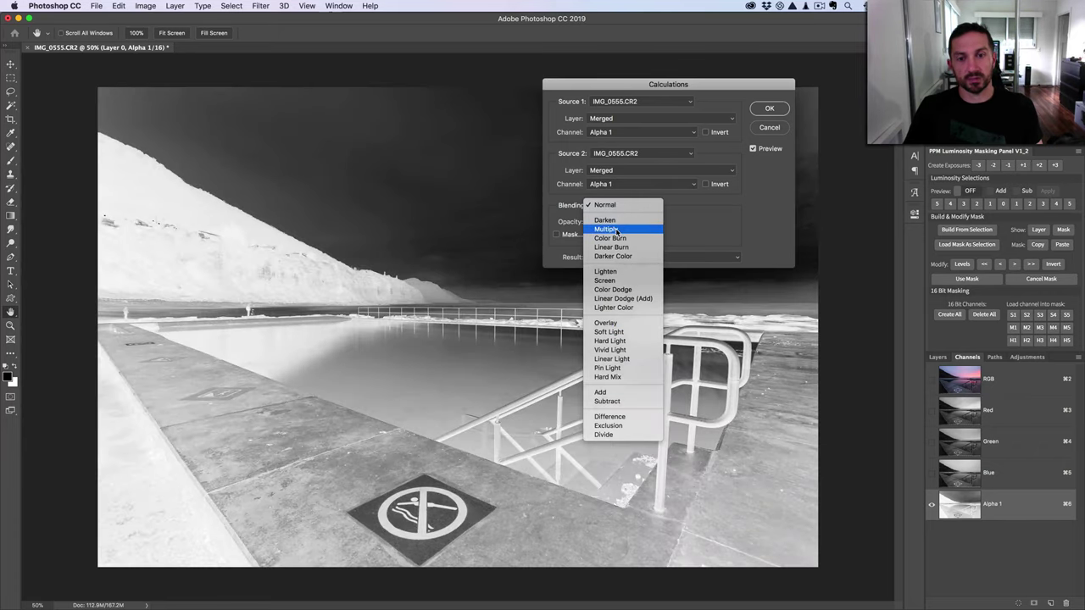
left_click(616, 231)
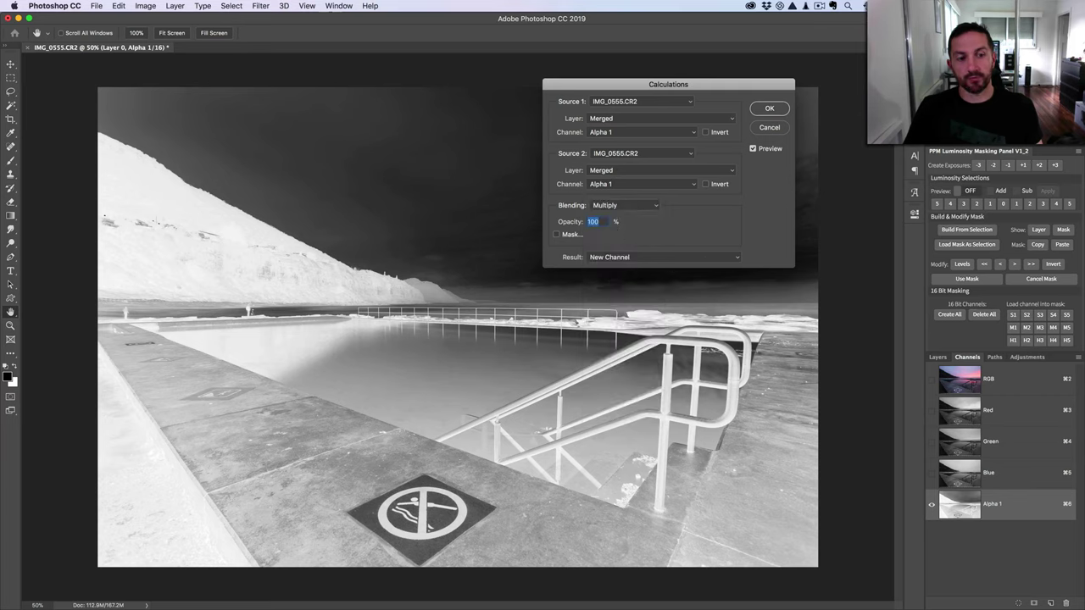
left_click(768, 109)
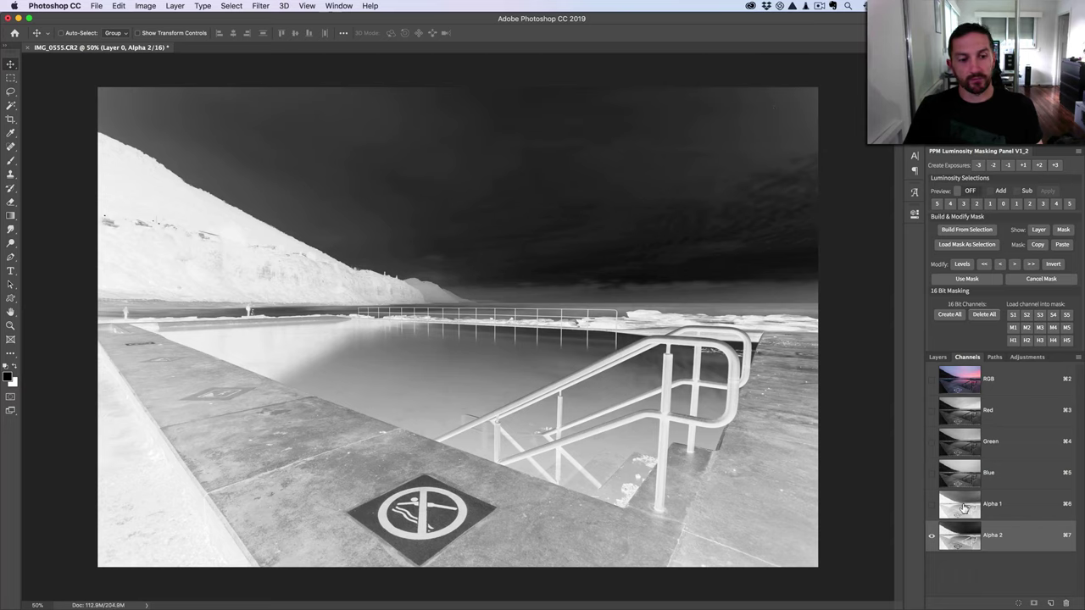
left_click(964, 507)
Step: Select the Alpha 2 channel and open Image > Calculations
left_click(962, 537)
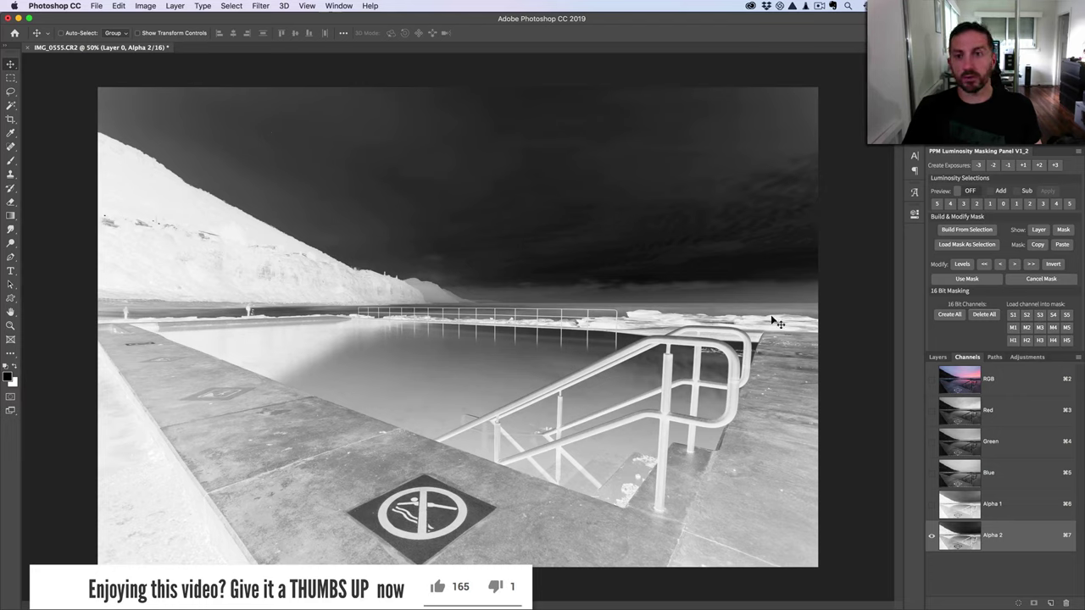
left_click(119, 7)
mouse_move(141, 6)
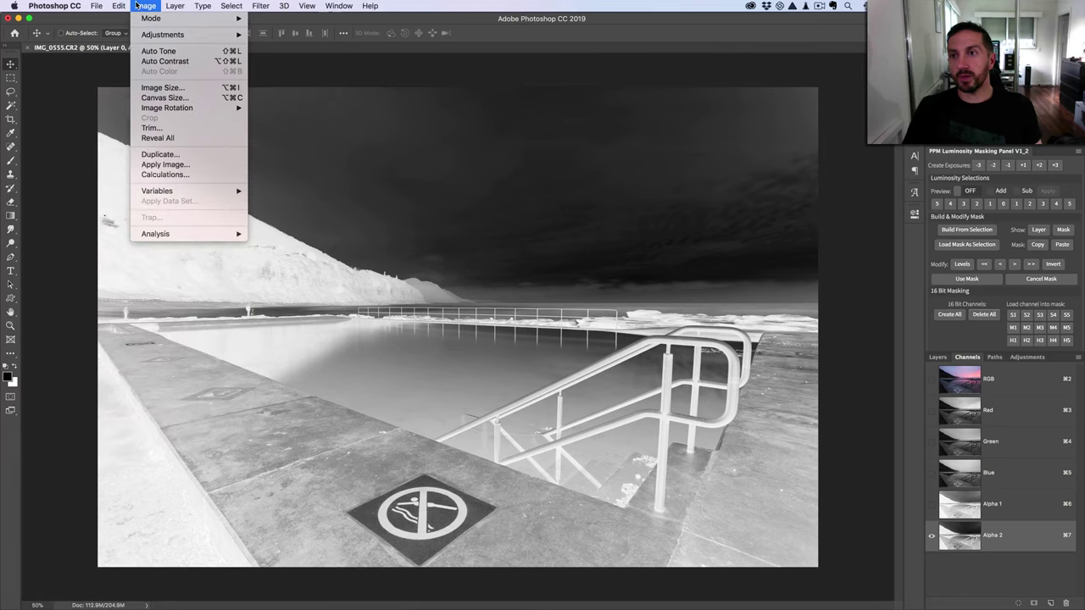
left_click(166, 175)
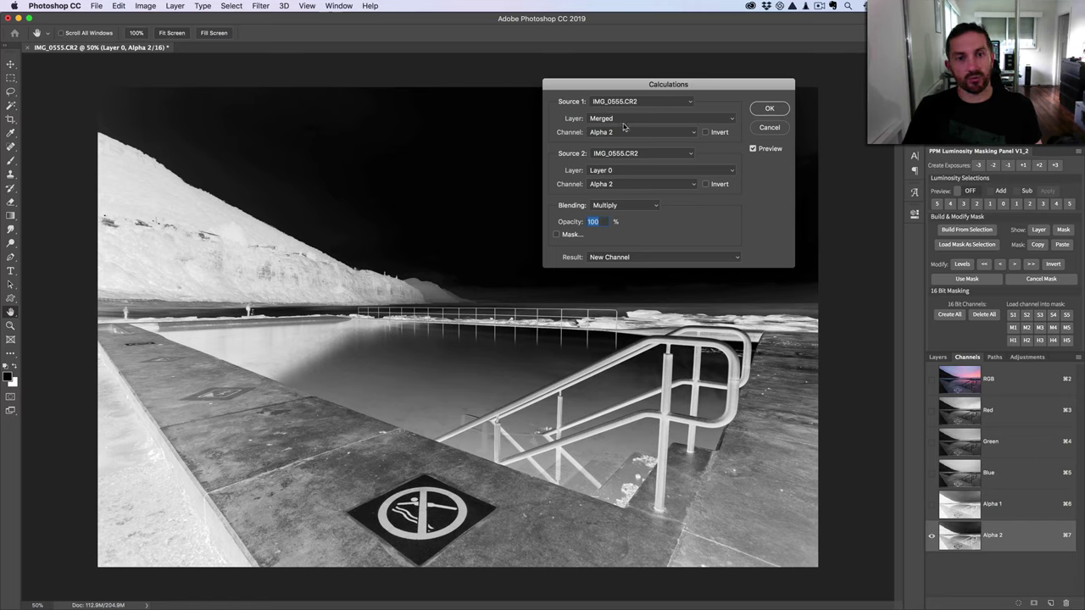
Step: Multiply Merged Alpha 2 with Merged Alpha 1 into a new Alpha 3 channel
left_click(627, 172)
left_click(635, 145)
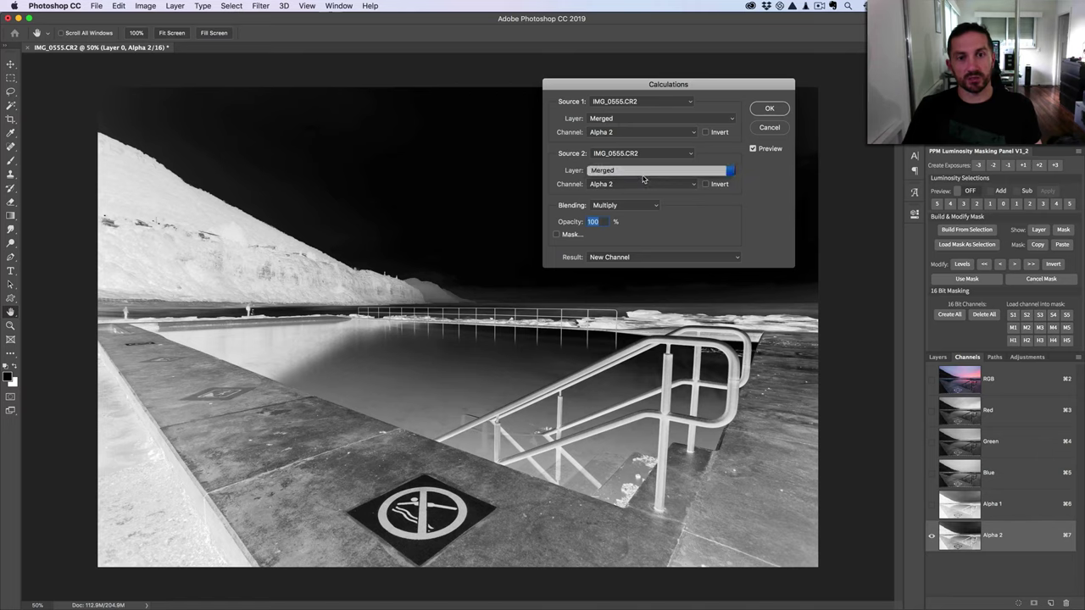
left_click(613, 121)
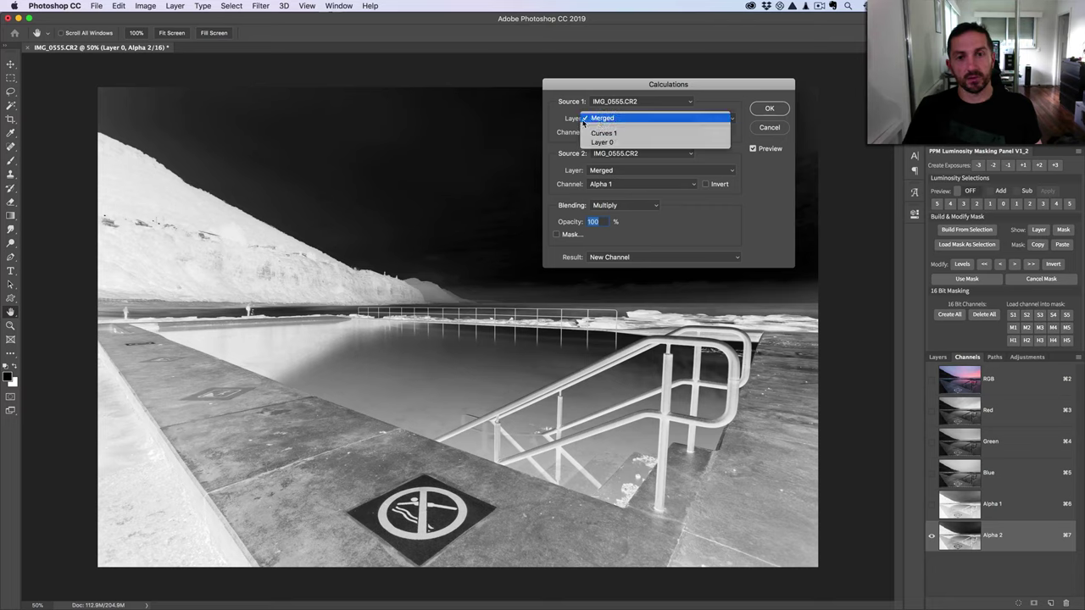
left_click(583, 121)
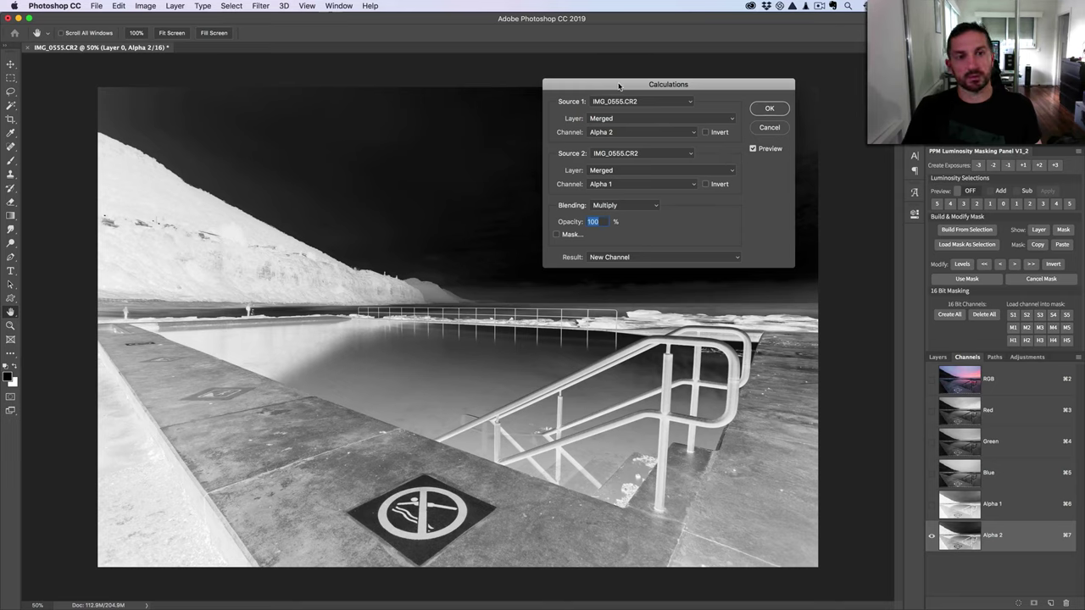
left_click_drag(587, 85, 689, 193)
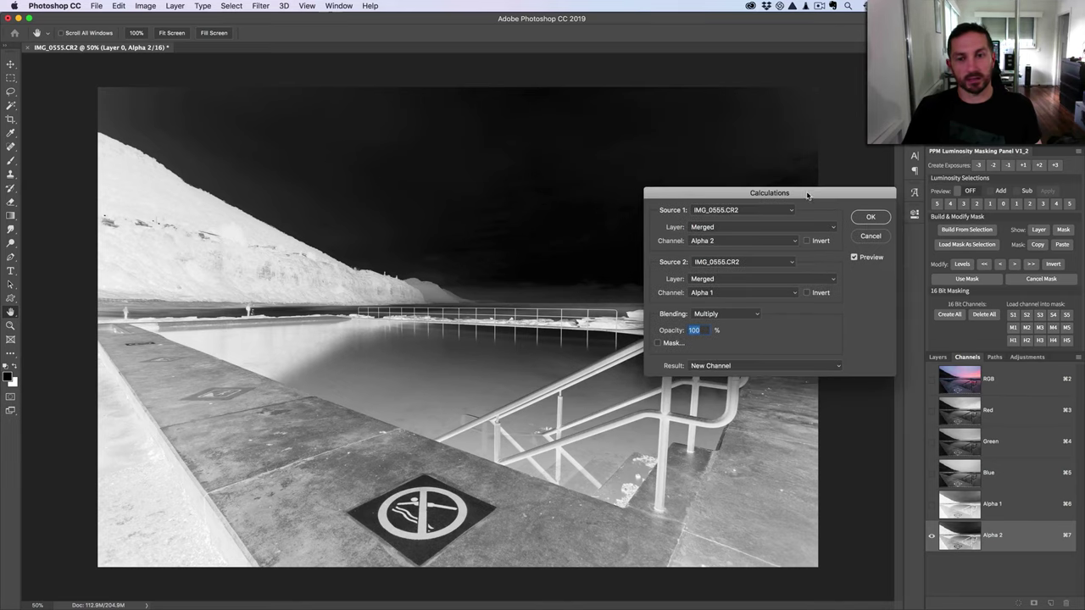
left_click_drag(809, 195, 675, 157)
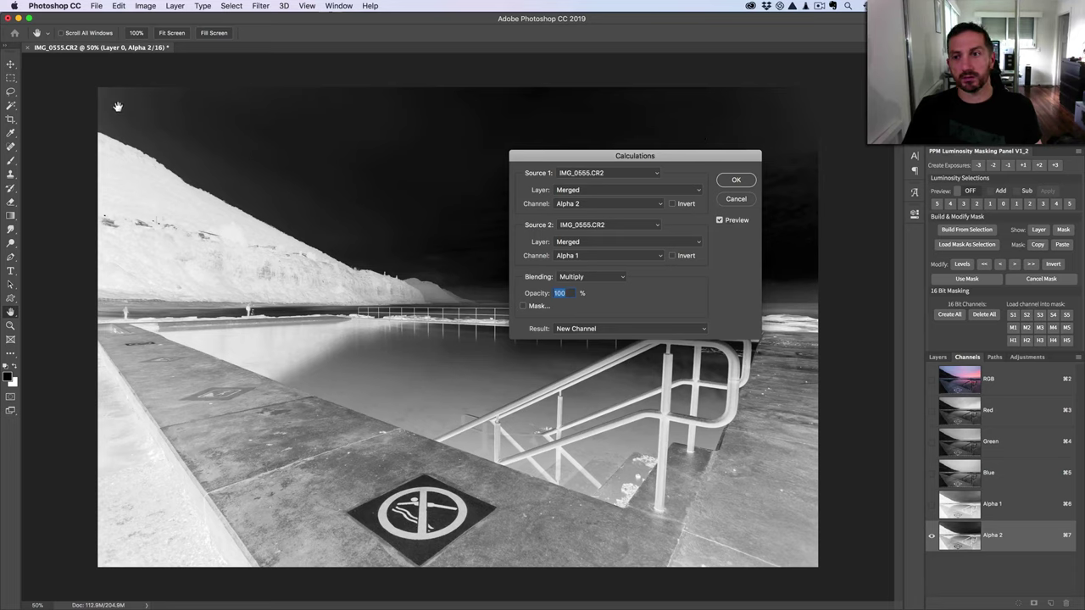
left_click(736, 181)
key("v")
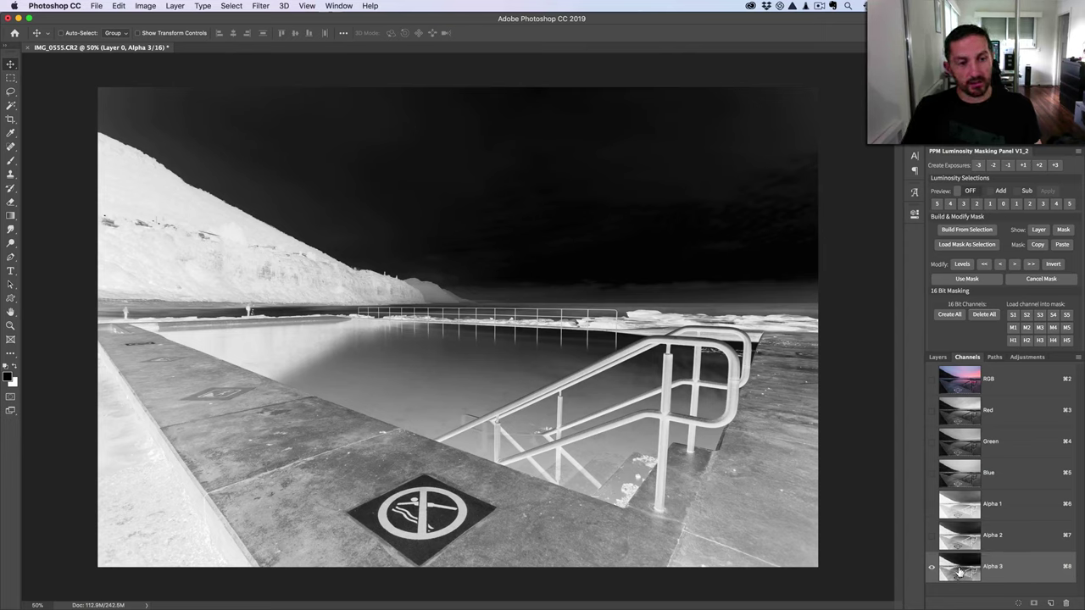
Step: Return to the RGB composite and Layers, show Curves 1 and select its mask
left_click(962, 385)
left_click(937, 357)
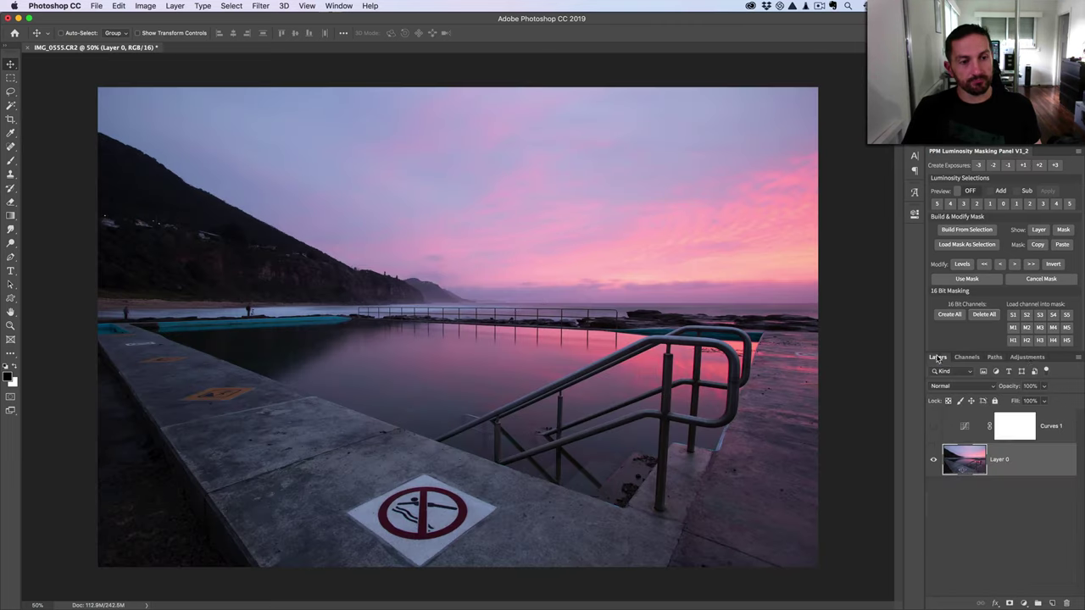
left_click(1004, 428)
left_click(933, 425)
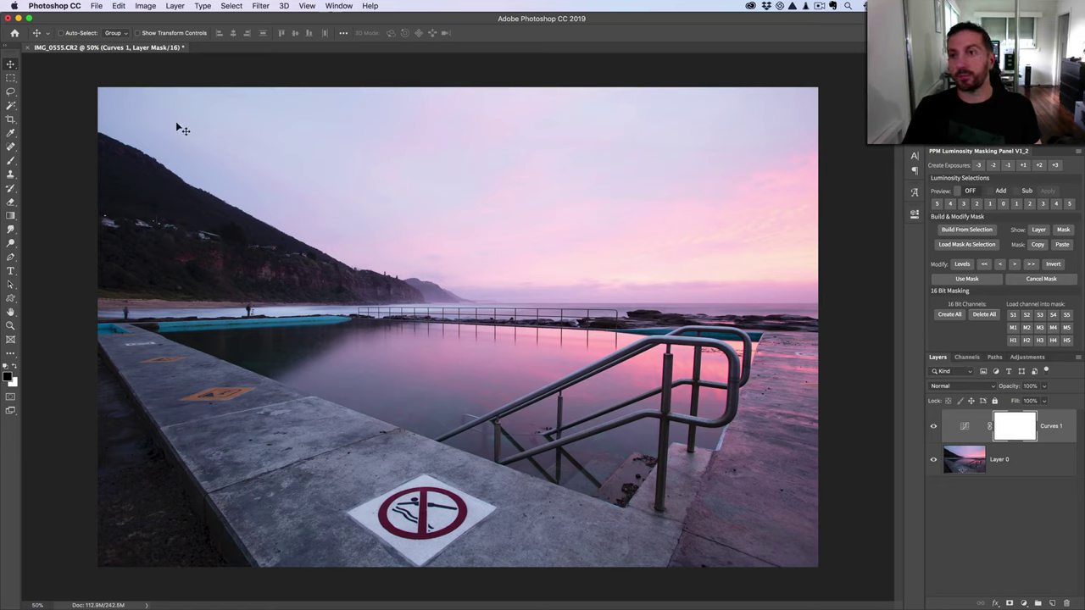
Step: Apply Image into the mask from Curves 1, channel Alpha 3, with Normal blending
left_click(144, 5)
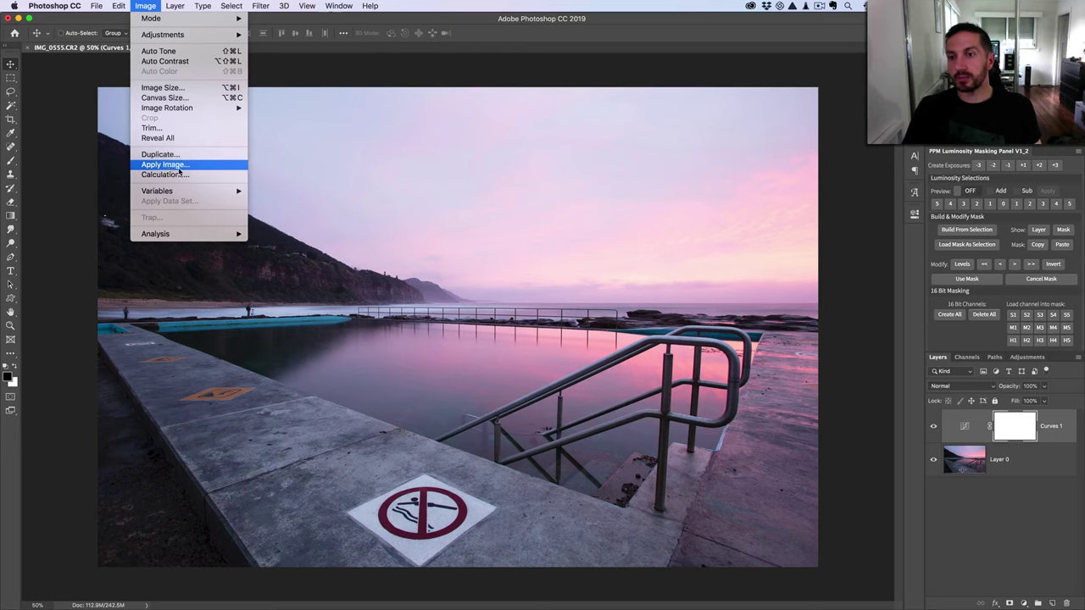
left_click(163, 165)
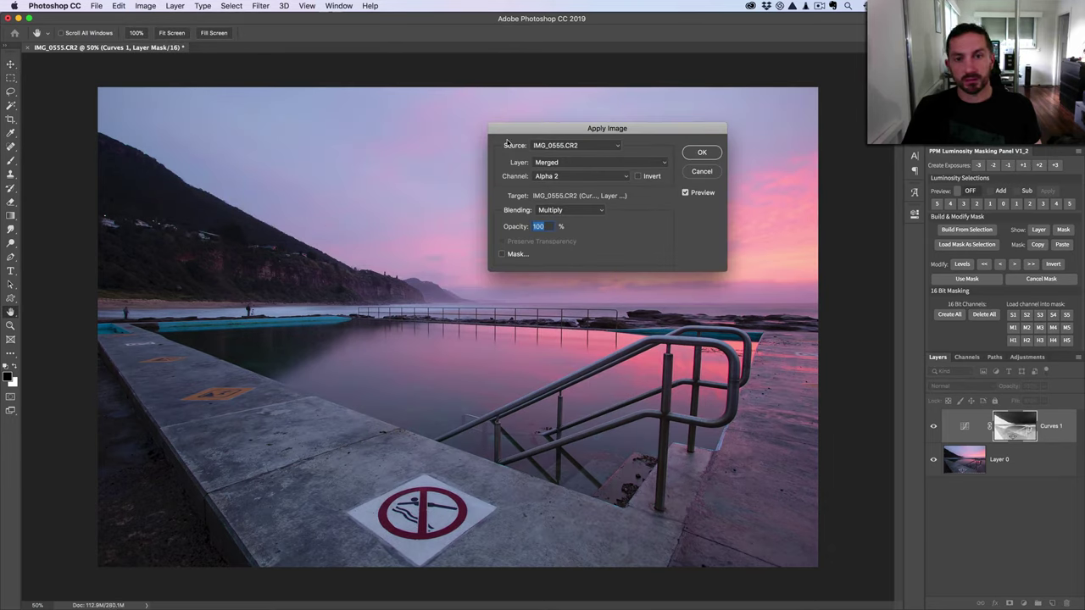
left_click(584, 164)
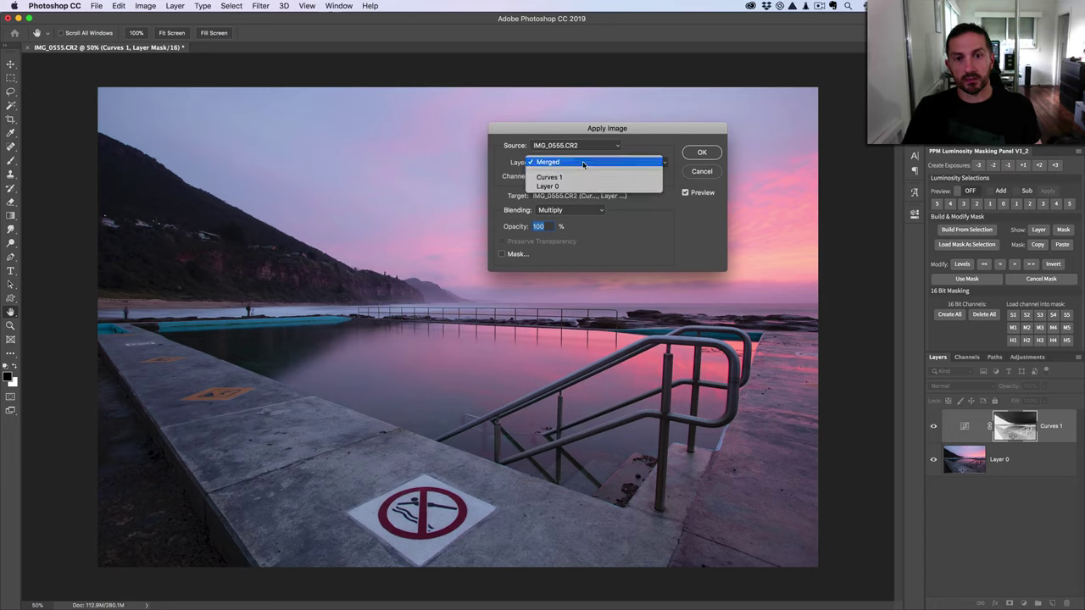
left_click(646, 149)
left_click(563, 163)
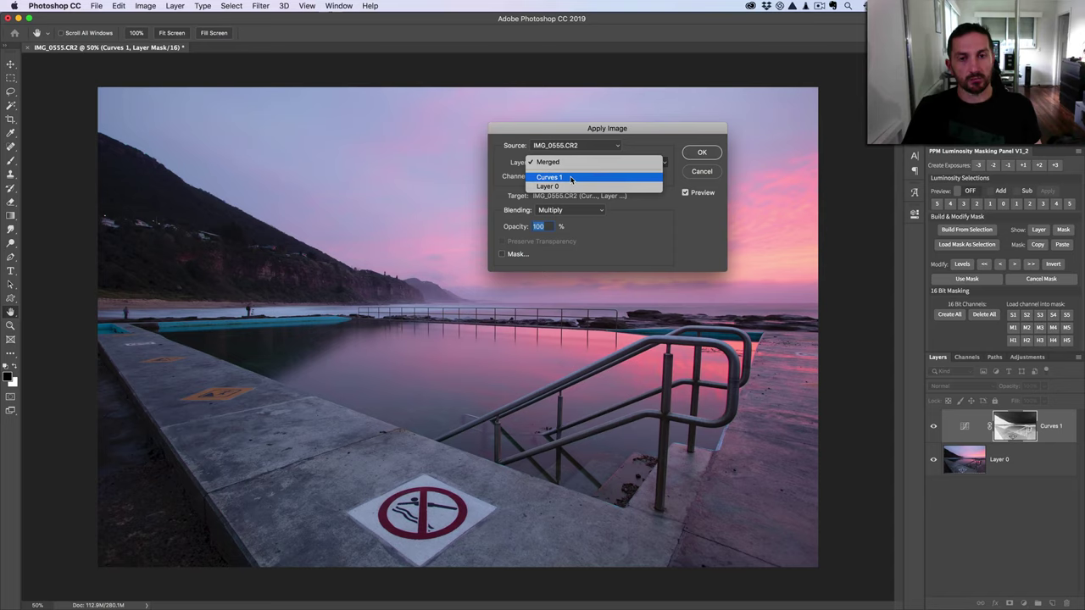
left_click(571, 178)
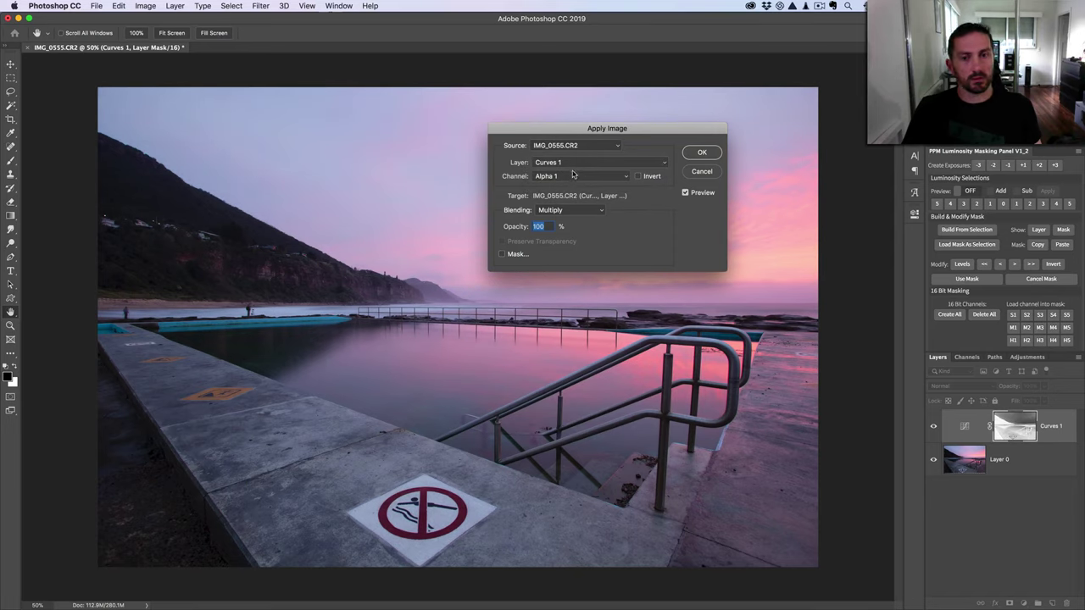
left_click(572, 176)
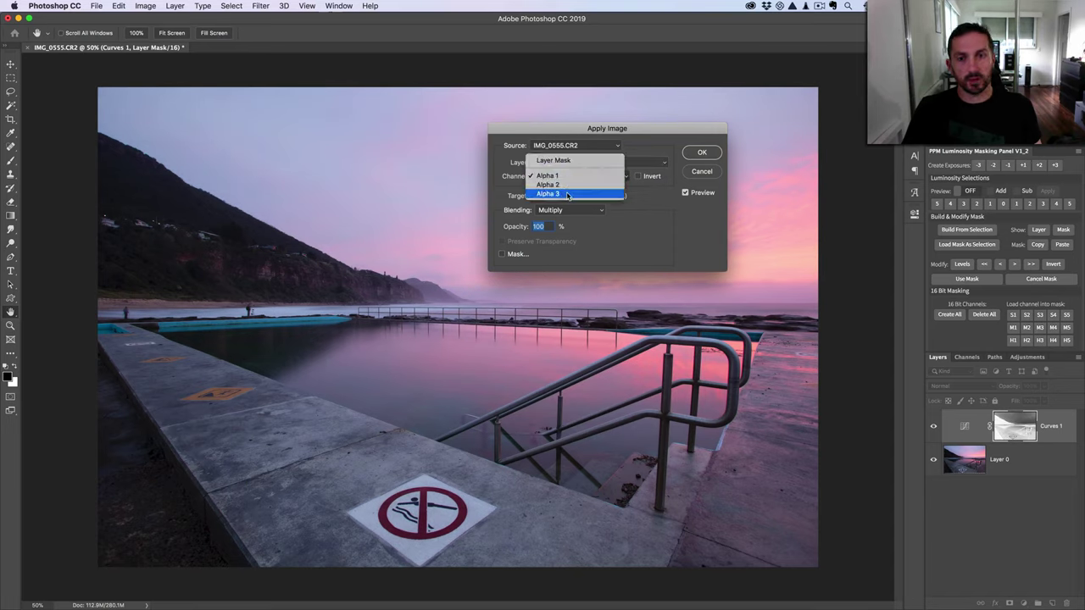
left_click(553, 194)
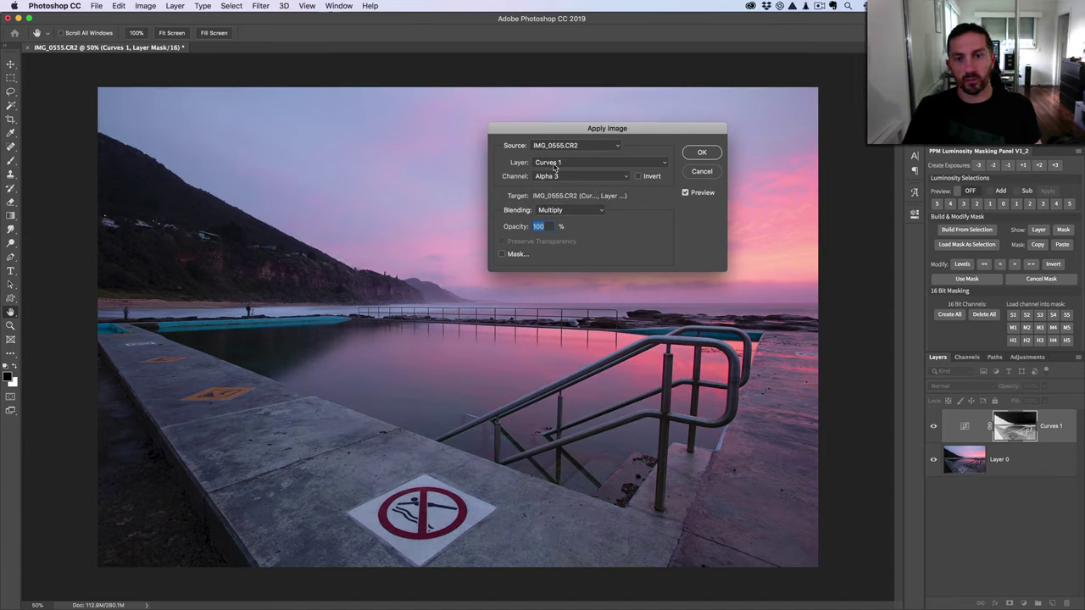
left_click(593, 211)
left_click(560, 183)
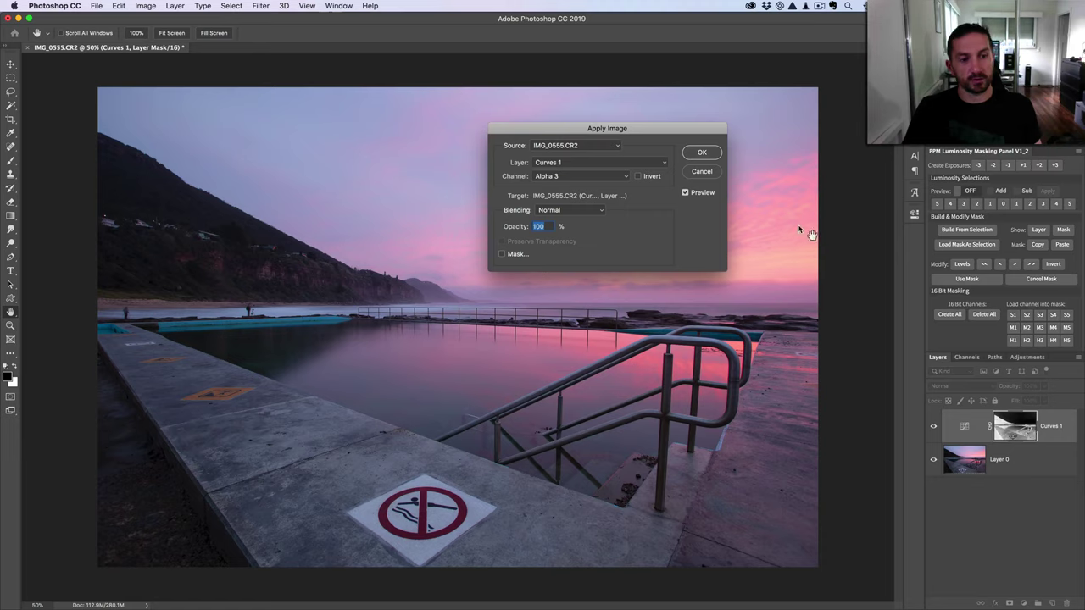
left_click(690, 155)
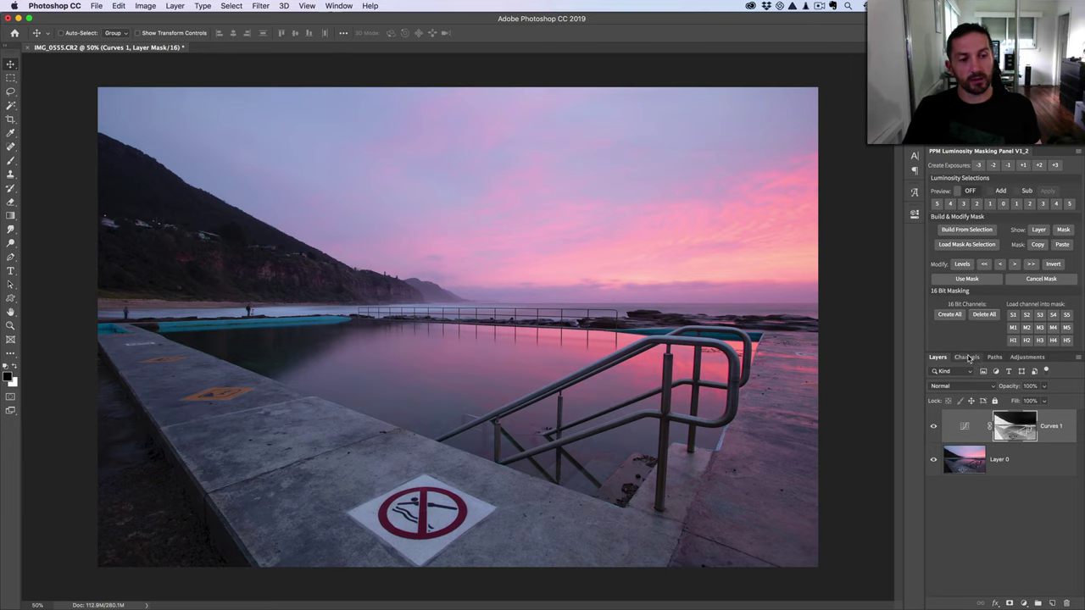
Step: View Alpha 3 alone, then return to RGB and select the Curves 1 mask
left_click(967, 357)
scroll(987, 582, "down", 1)
left_click(966, 585)
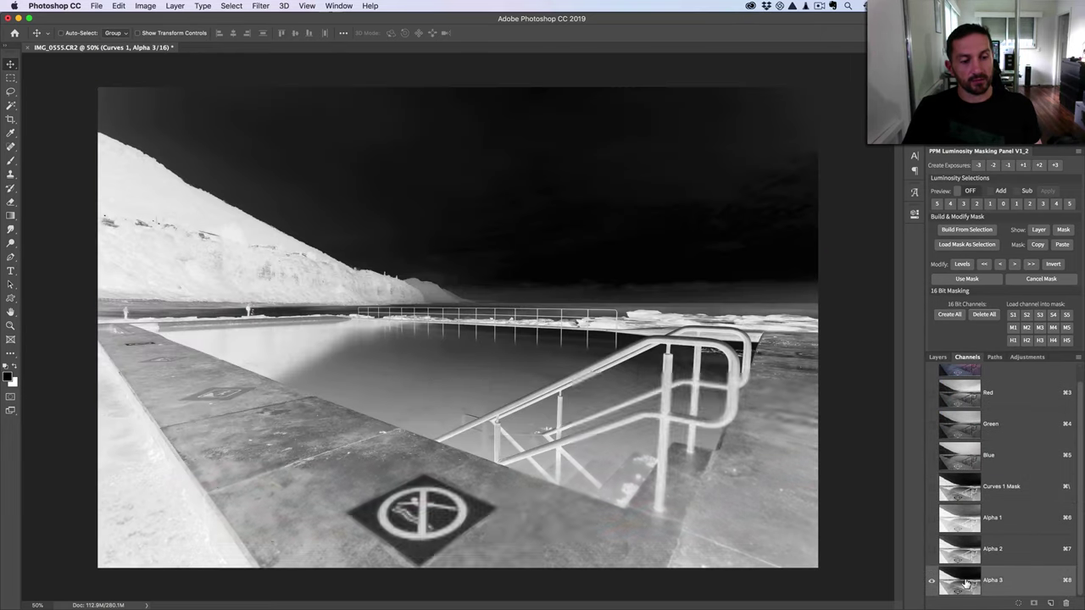
scroll(975, 396, "up", 1)
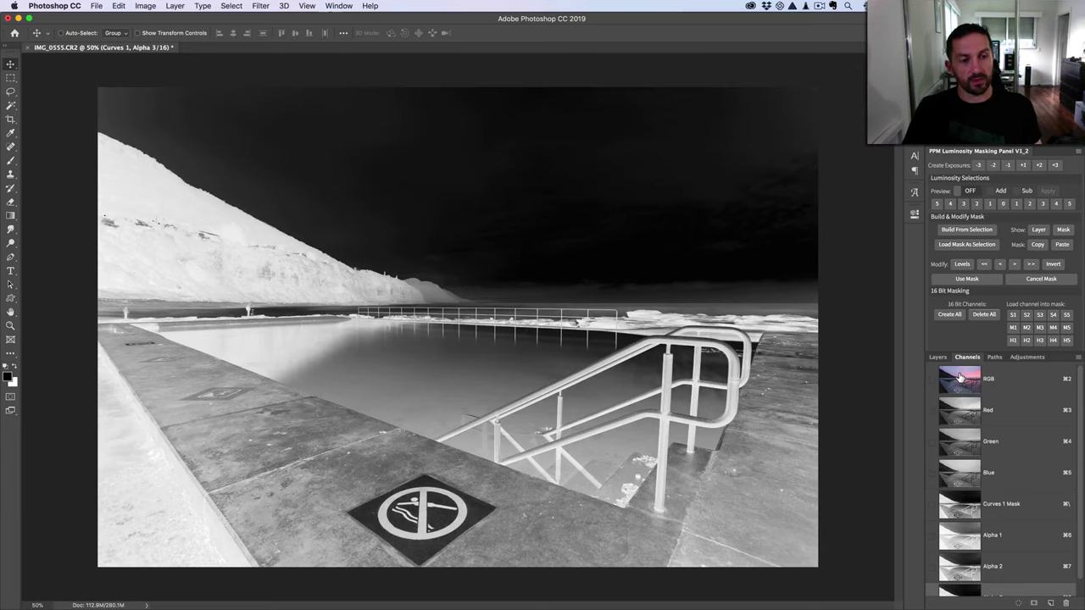
left_click(961, 379)
left_click(937, 357)
left_click(1002, 426)
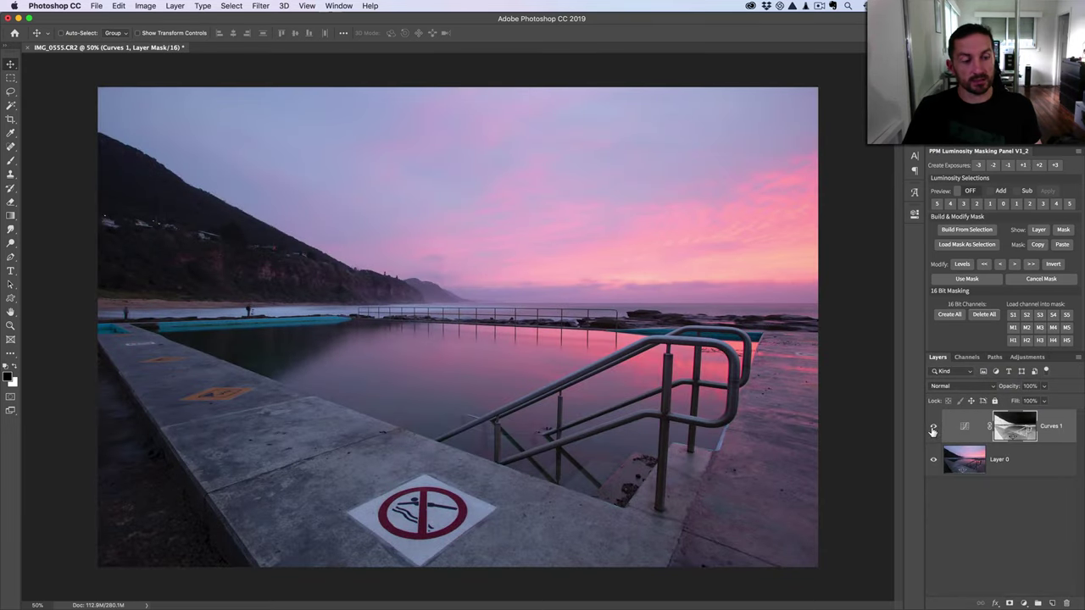
Step: Toggle Curves 1 on and off to compare, then reopen its curve settings
left_click(933, 426)
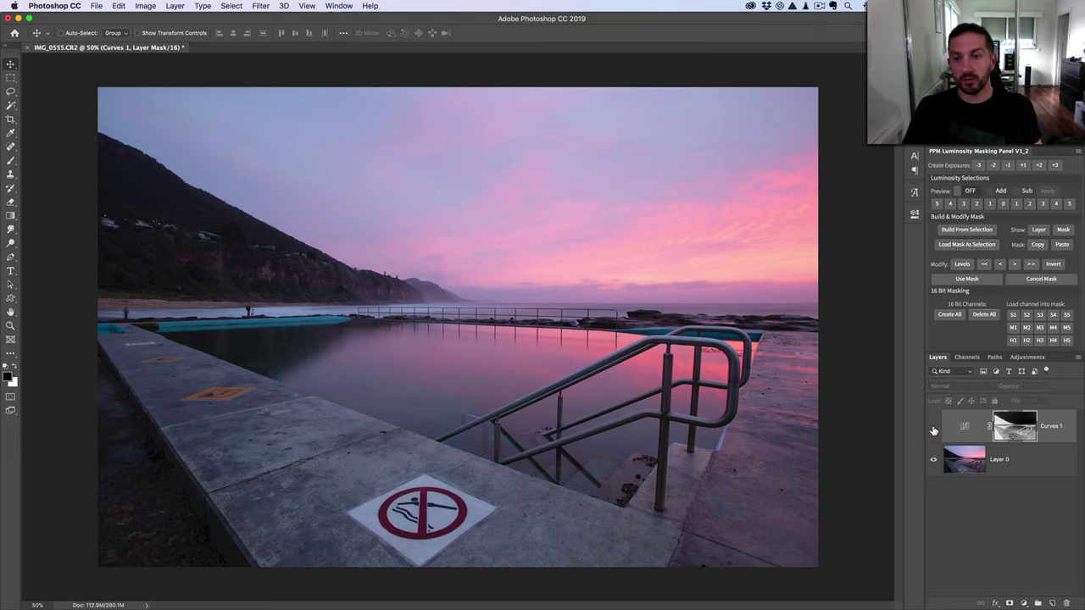
left_click(933, 426)
left_click(933, 428)
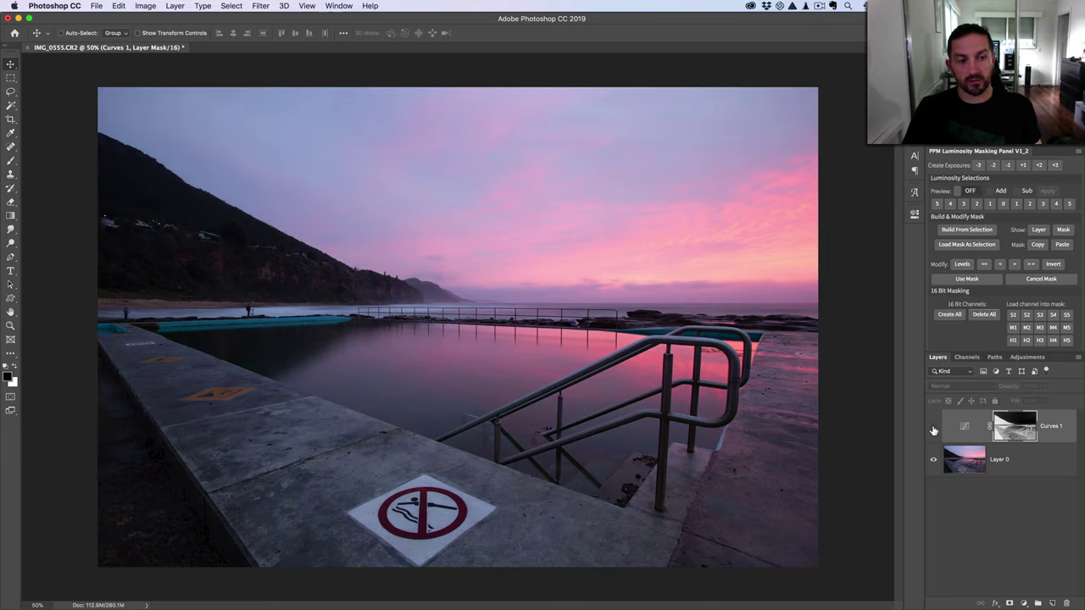
left_click(933, 428)
left_click(933, 428)
left_click(933, 428)
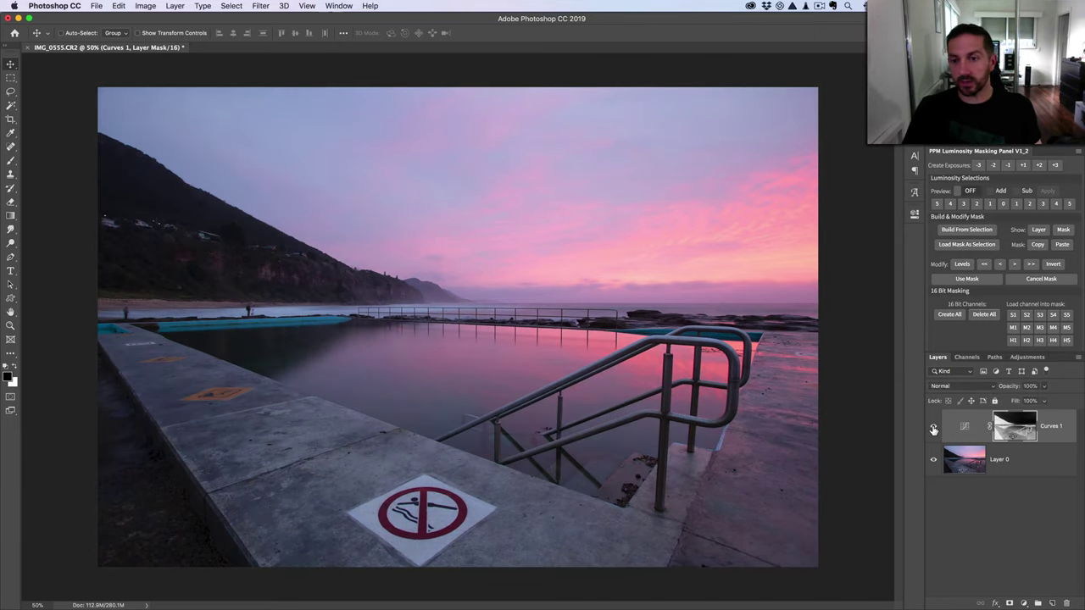
left_click(933, 428)
left_click(933, 428)
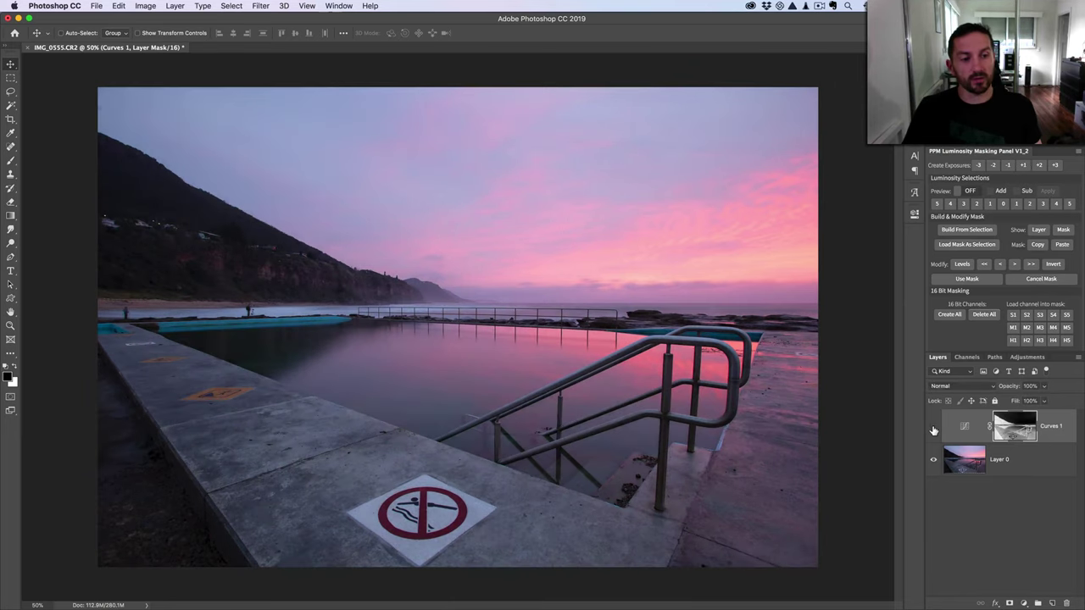
left_click(933, 428)
left_click(933, 428)
double_click(963, 425)
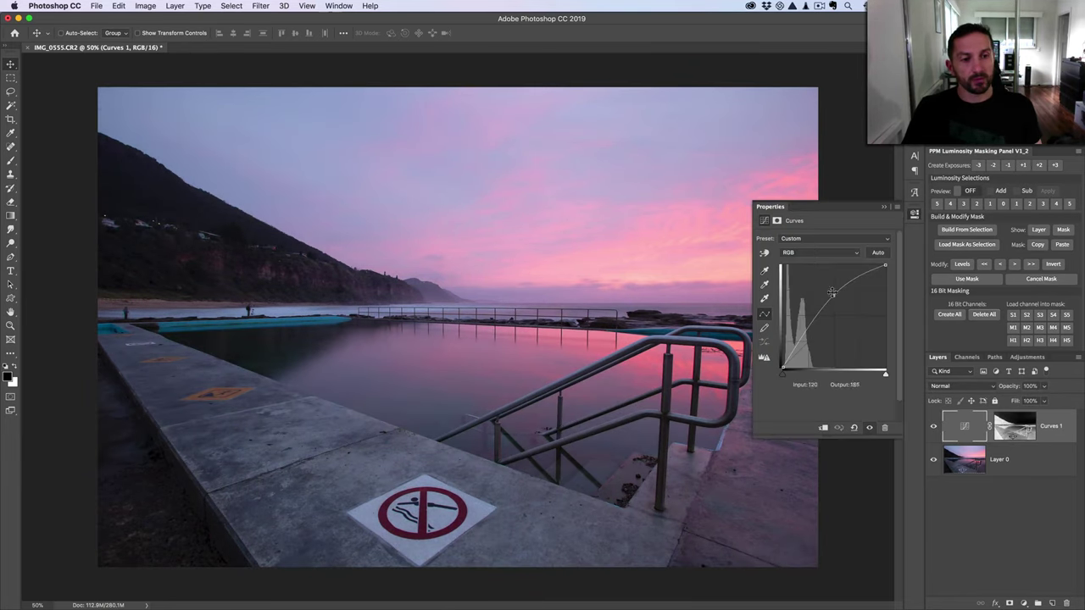
Step: Nudge the Curves 1 midtone point, then delete the Curves 1 adjustment layer
mouse_move(832, 295)
left_mouse_down()
mouse_move(833, 283)
mouse_move(827, 294)
left_mouse_up()
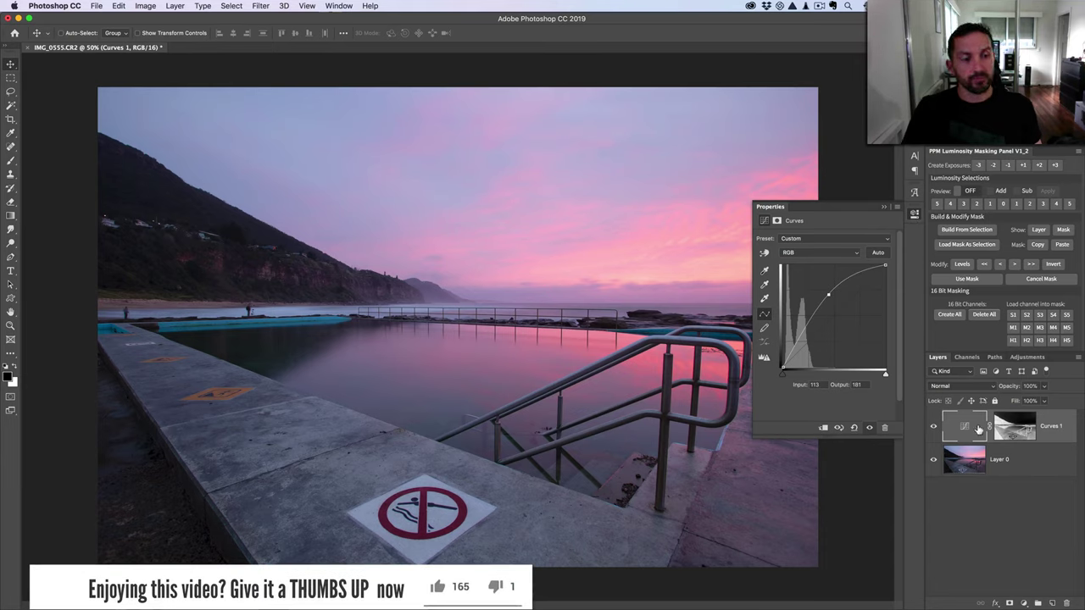
left_click(975, 428)
left_click_drag(971, 430, 1073, 601)
left_click(966, 356)
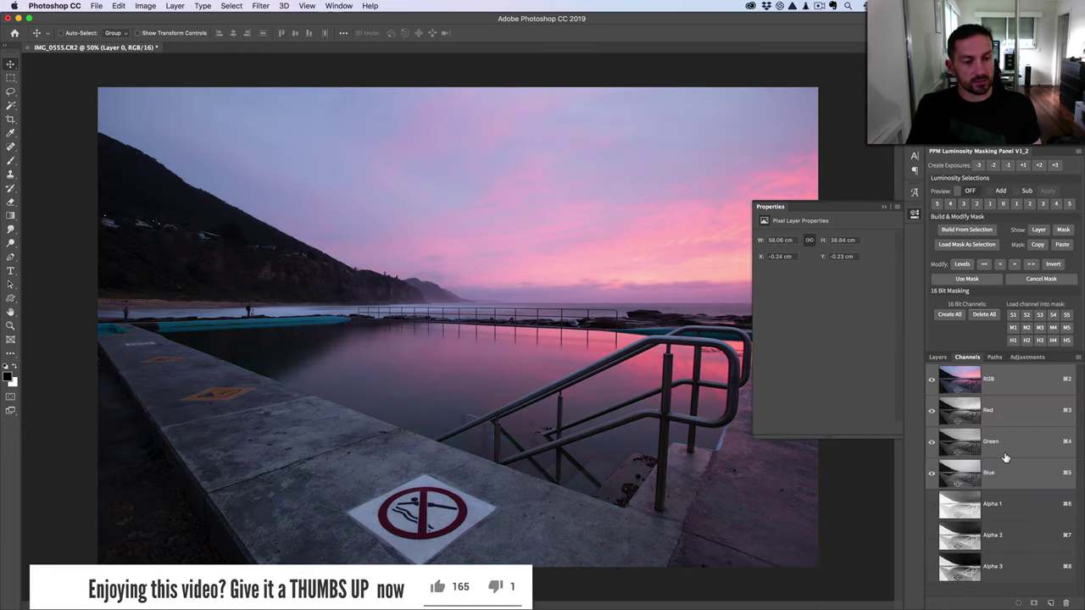
left_click(1016, 509)
left_click(1041, 538, "shift")
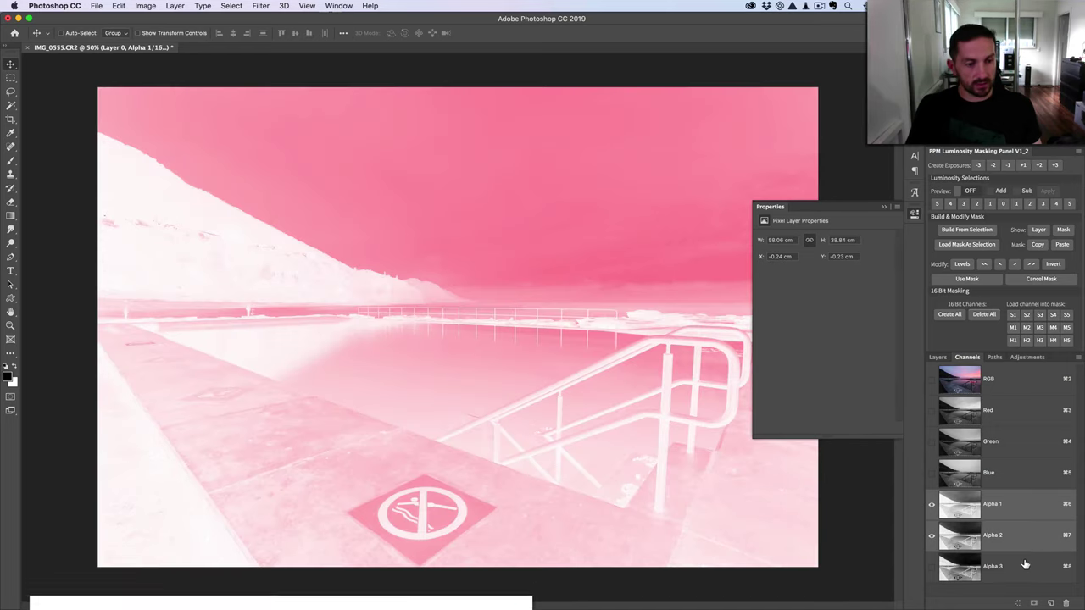
left_click(1023, 564, "shift")
left_click_drag(1023, 565, 1064, 602)
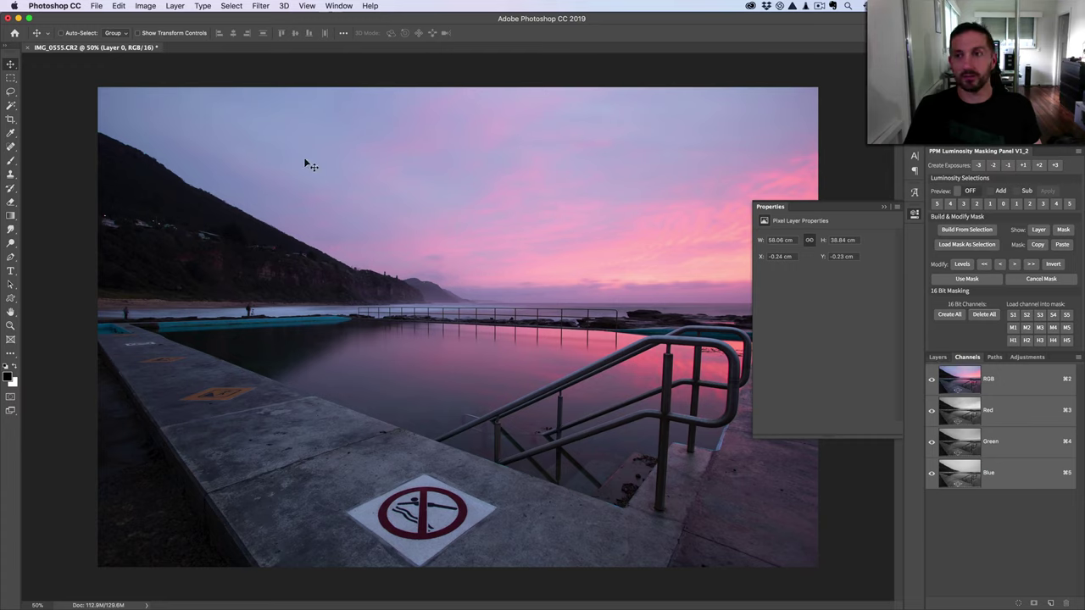
left_click(937, 358)
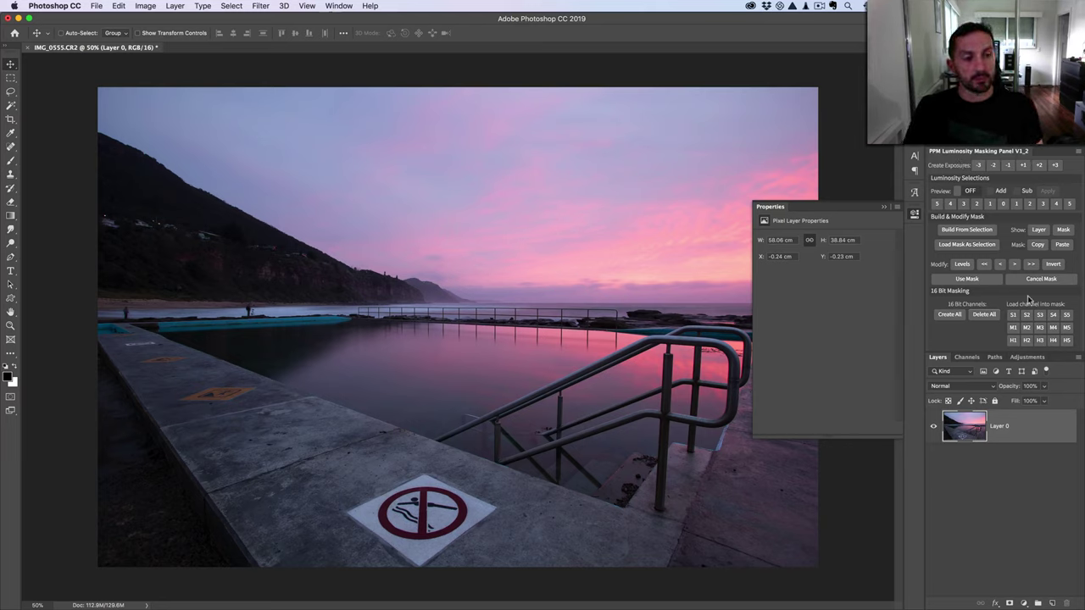
Step: Run Create All under 16 Bit Masking in the PPM panel to generate every luminosity channel
scroll(1020, 258, "down", 2)
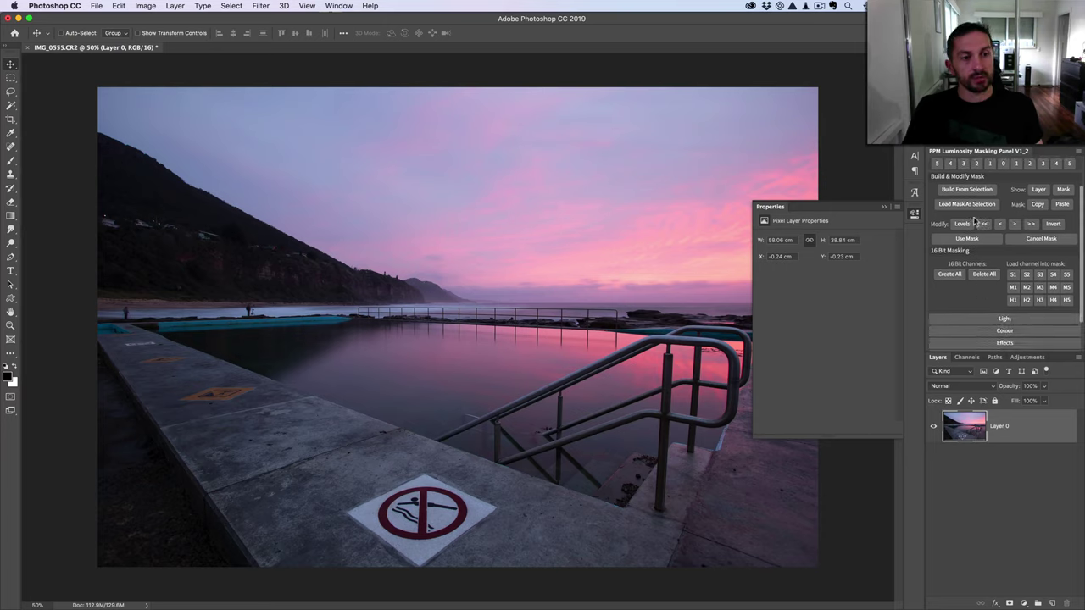
scroll(960, 207, "up", 2)
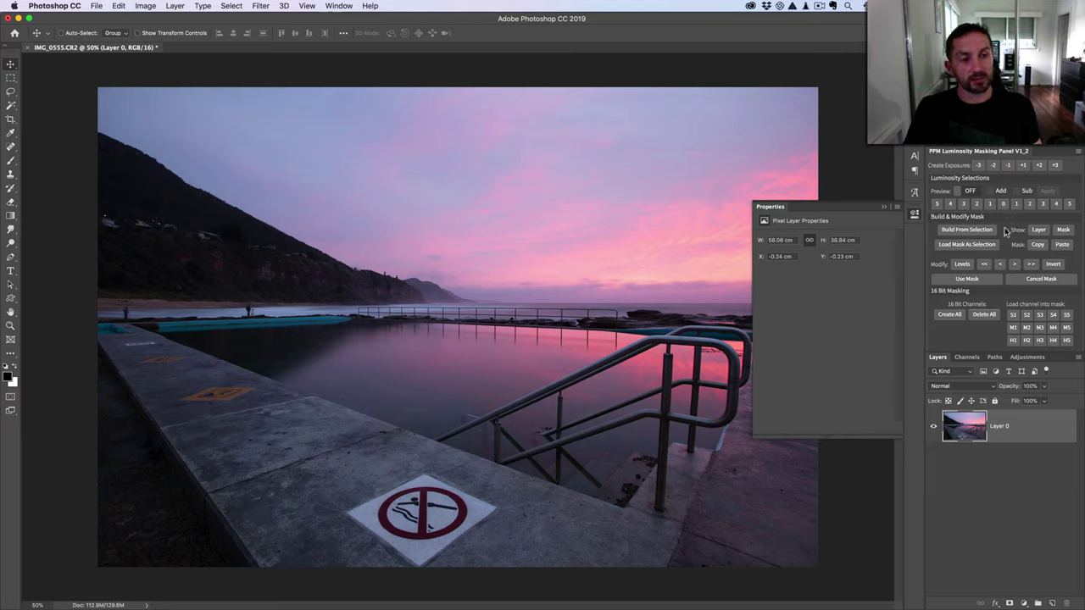
scroll(1017, 251, "down", 2)
scroll(1017, 251, "down", 3)
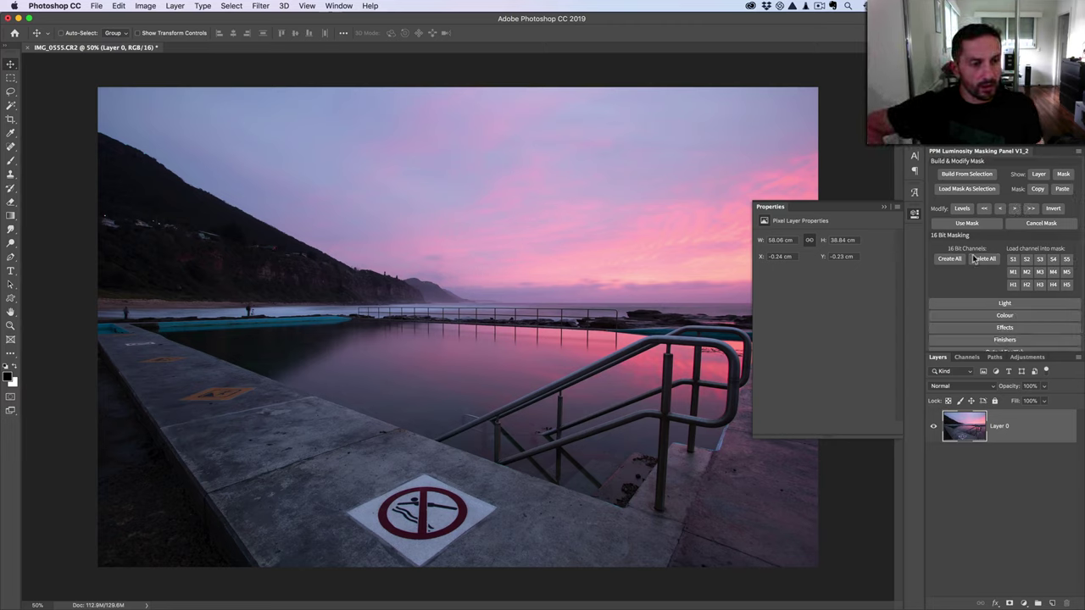
scroll(1012, 267, "down", 2)
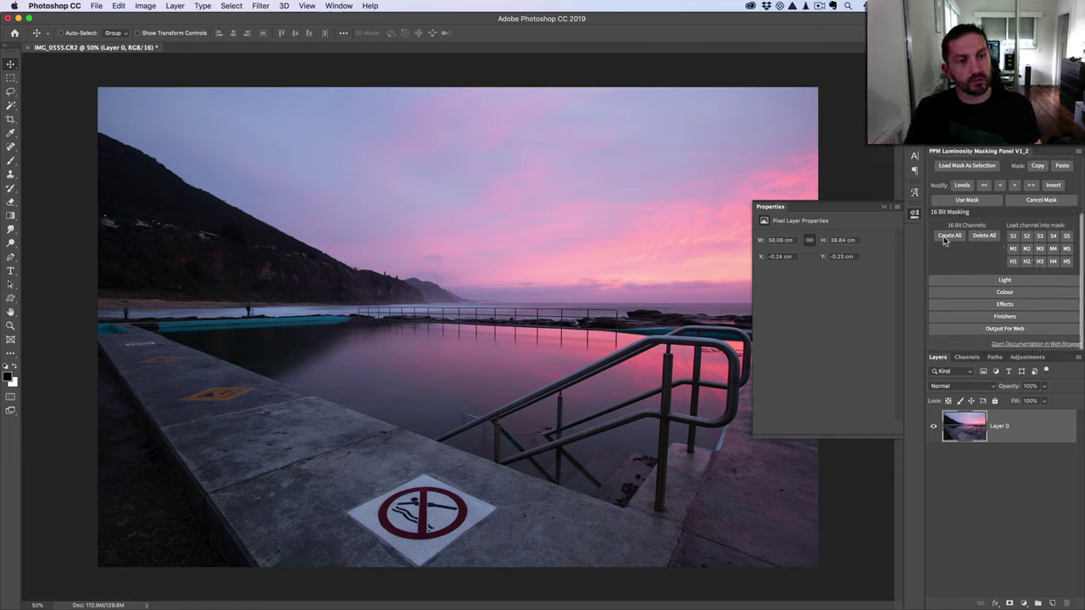
left_click(950, 239)
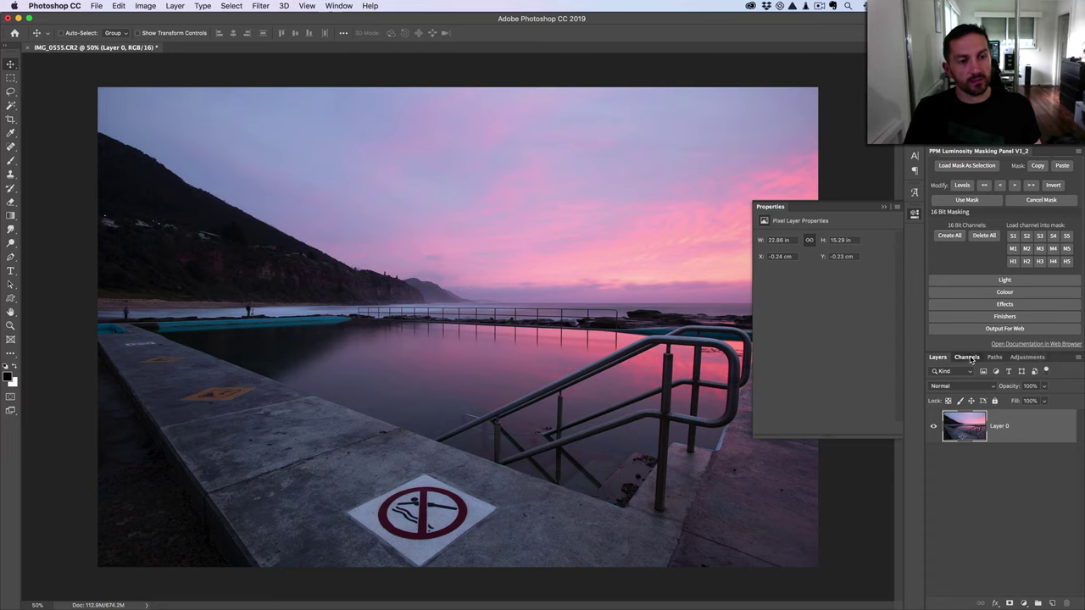
Step: In the Channels panel, preview the PPM Highlights 1, 2 and 3 masks
left_click(969, 357)
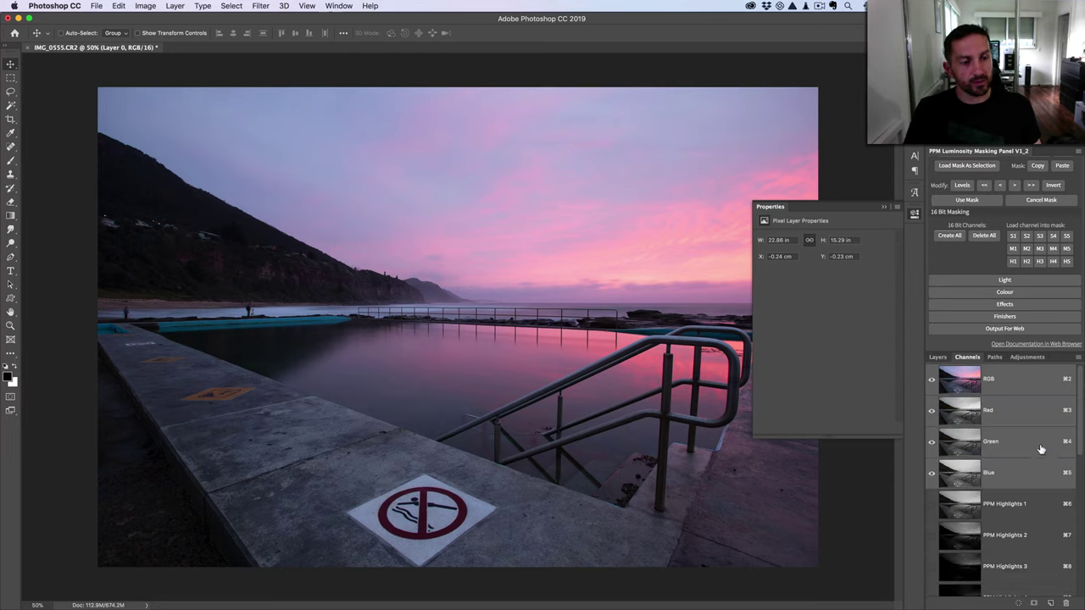
scroll(1028, 488, "down", 2)
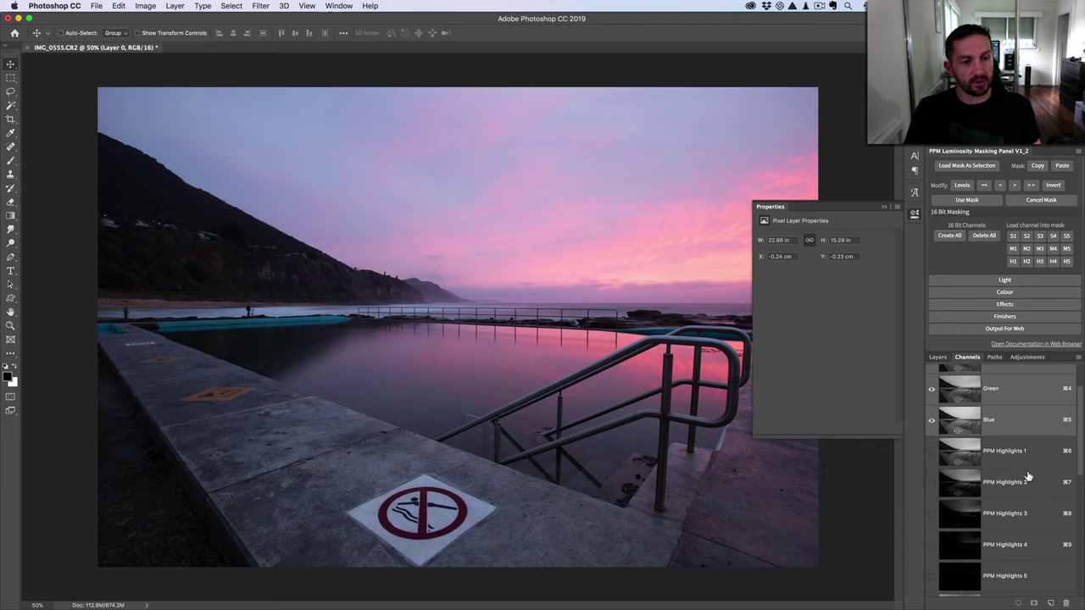
scroll(1027, 477, "down", 5)
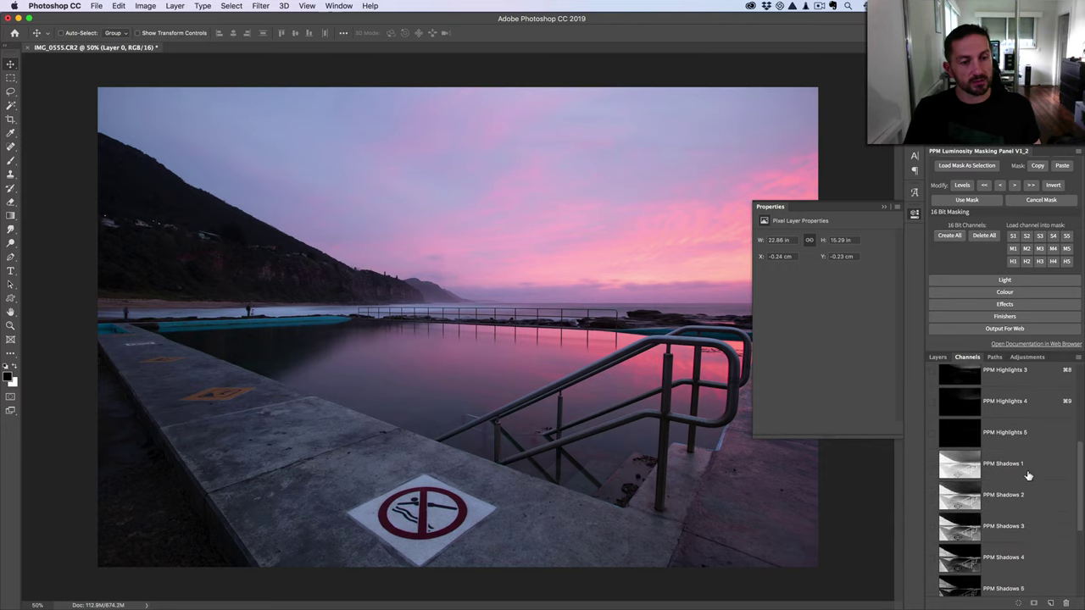
scroll(1029, 474, "down", 2)
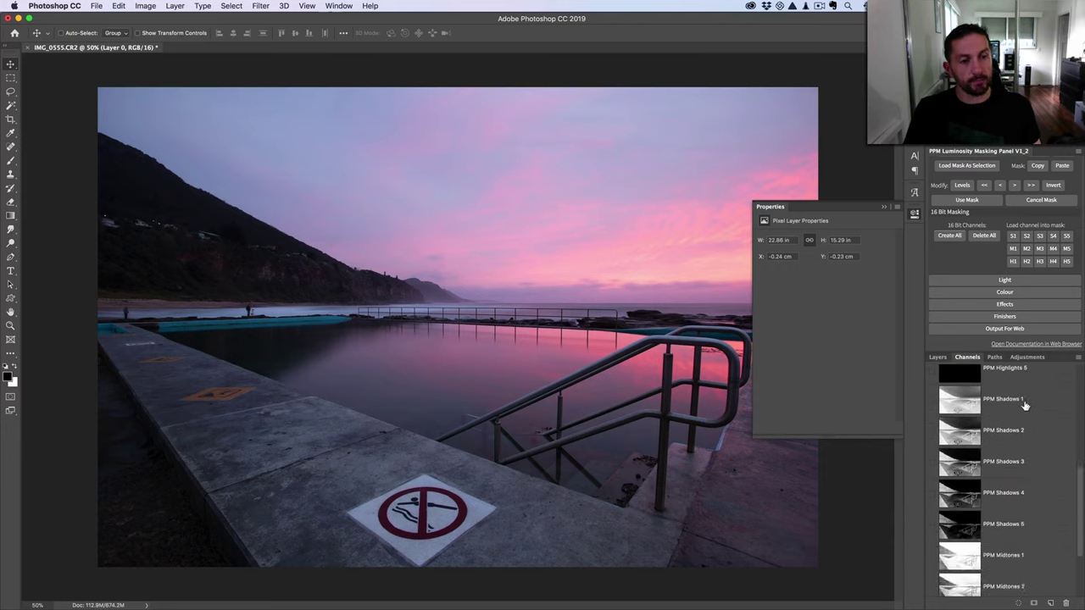
scroll(1025, 436, "down", 3)
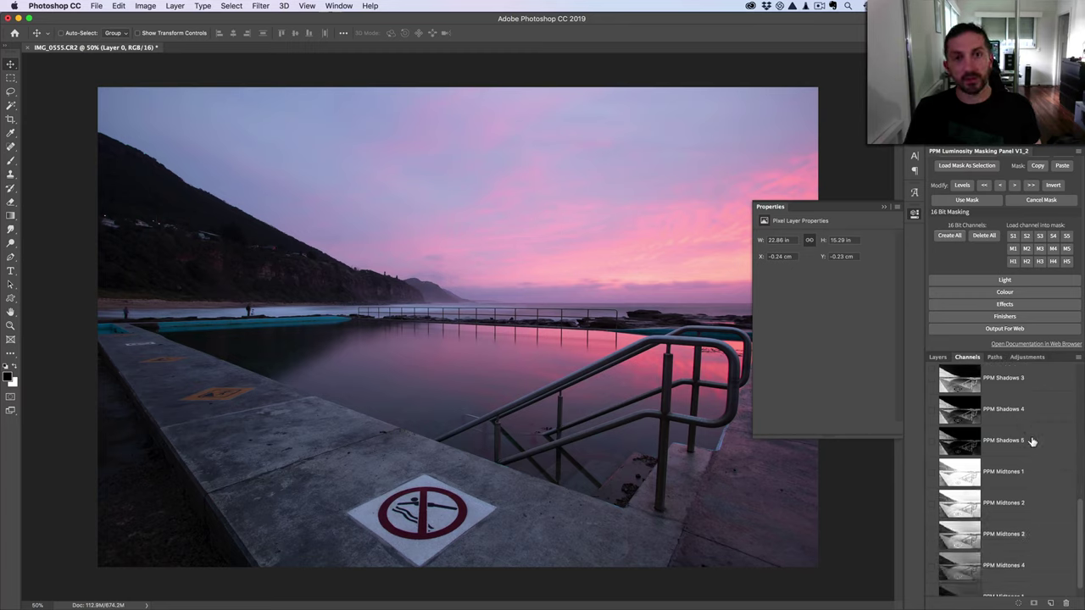
scroll(1026, 459, "up", 2)
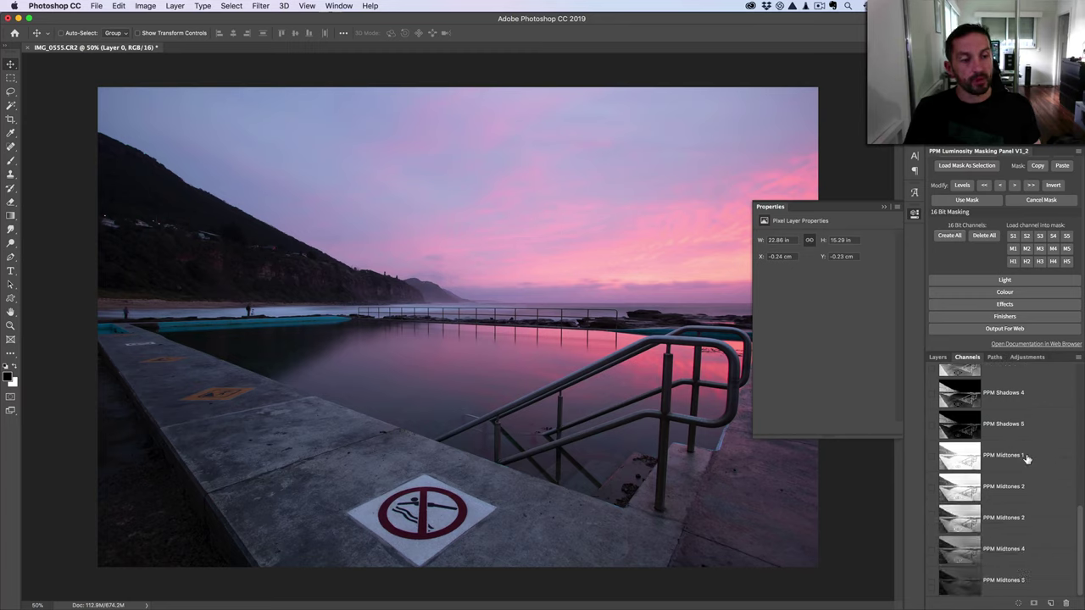
scroll(1026, 459, "up", 5)
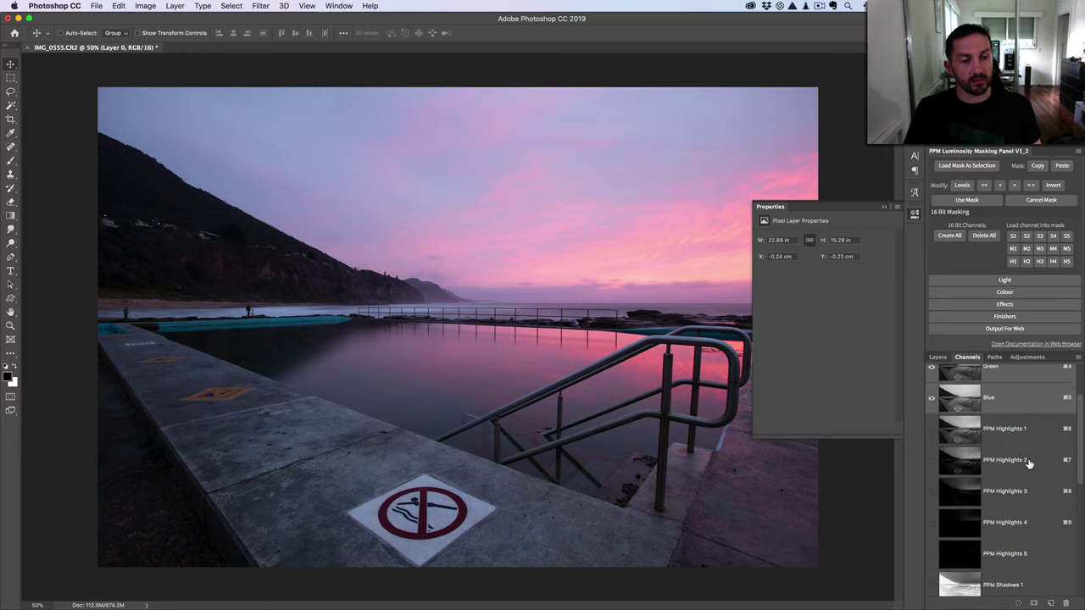
scroll(1028, 461, "up", 1)
left_click(963, 434)
left_click(962, 467)
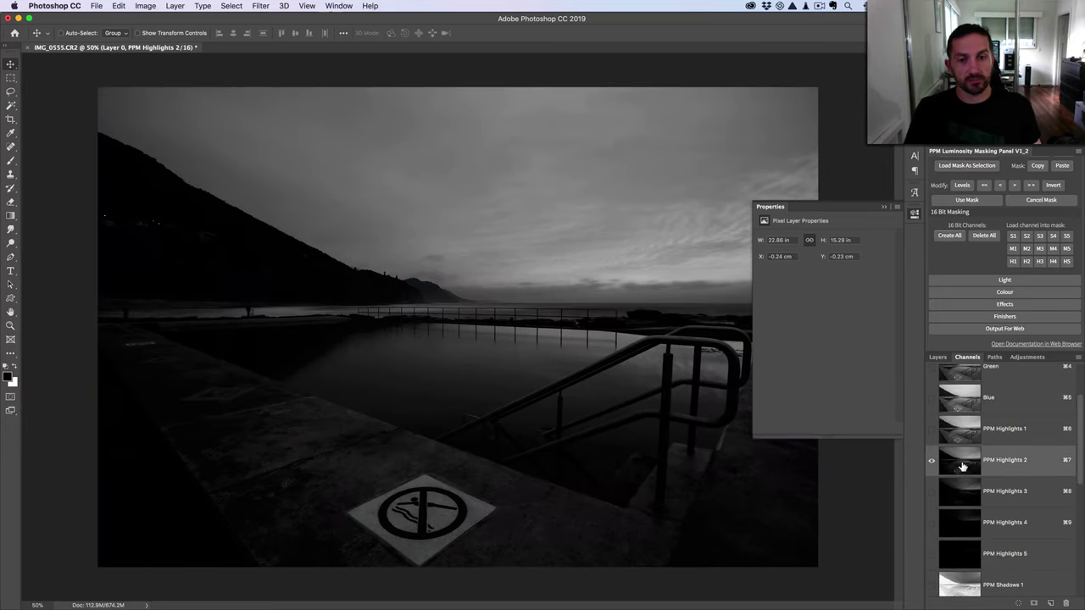
left_click(962, 497)
Step: Preview the PPM Shadows 1 through 5 masks in turn
scroll(988, 519, "down", 5)
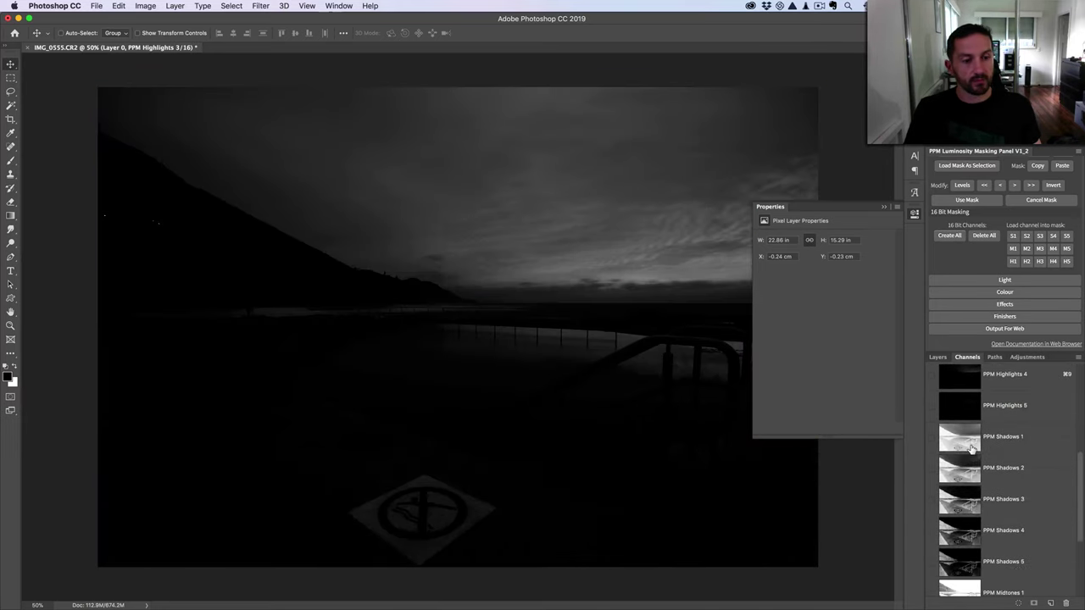
left_click(971, 450)
left_click(968, 470)
left_click(970, 500)
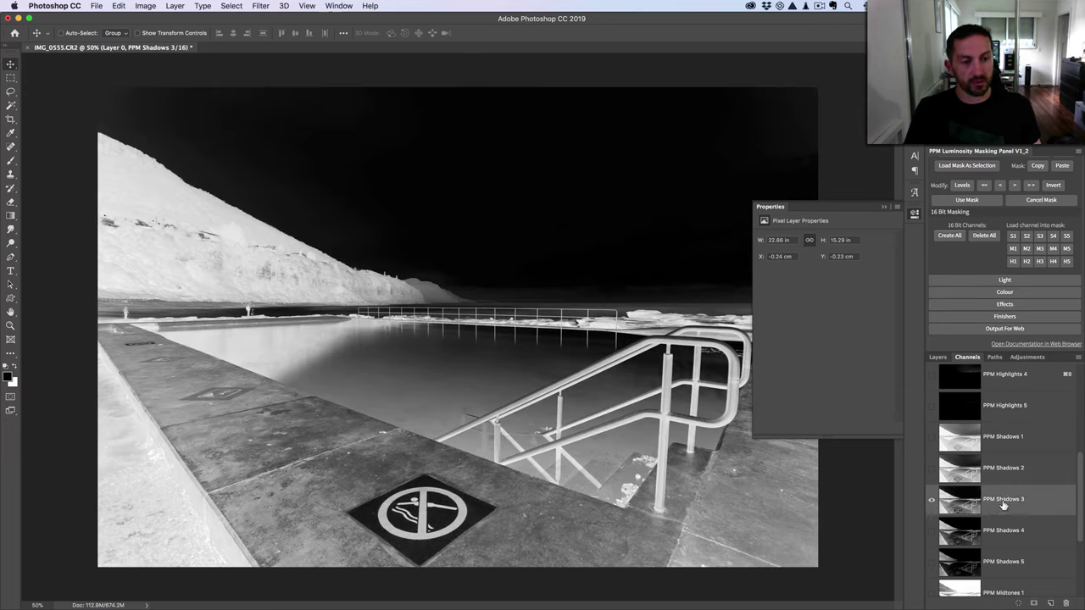
scroll(1017, 508, "down", 1)
left_click(977, 509)
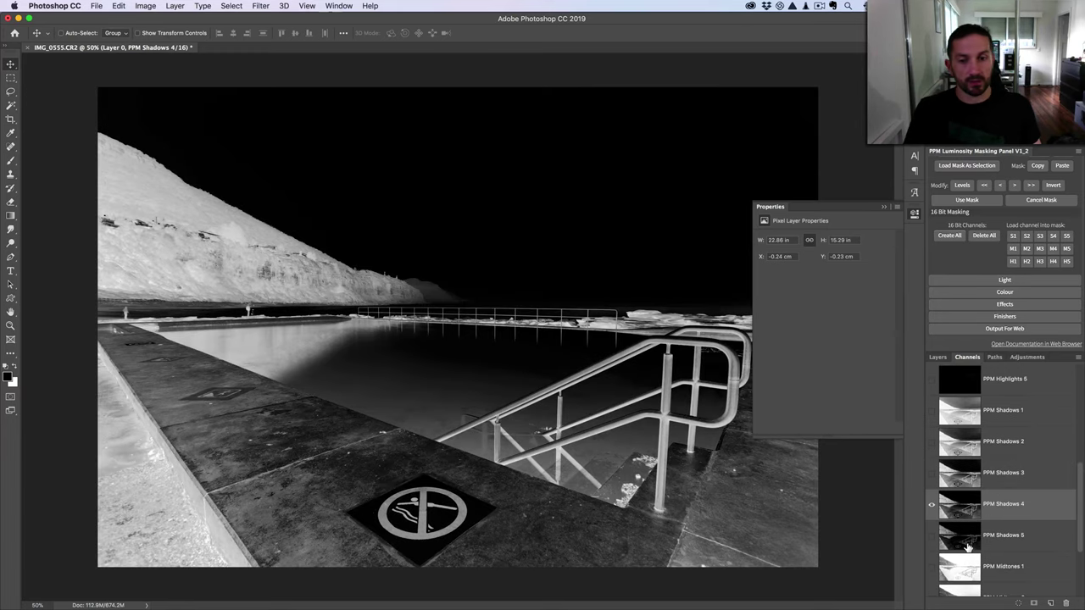
left_click(968, 542)
scroll(1015, 529, "down", 3)
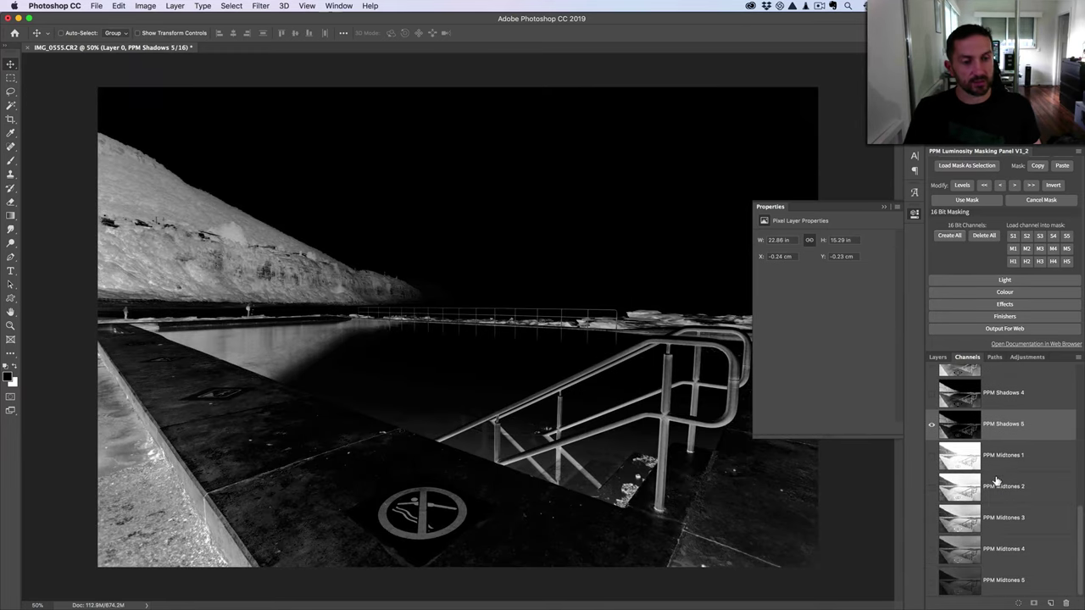
Step: Preview the PPM Midtones 1 through 5 masks, then step back to Midtones 1
left_click(949, 459)
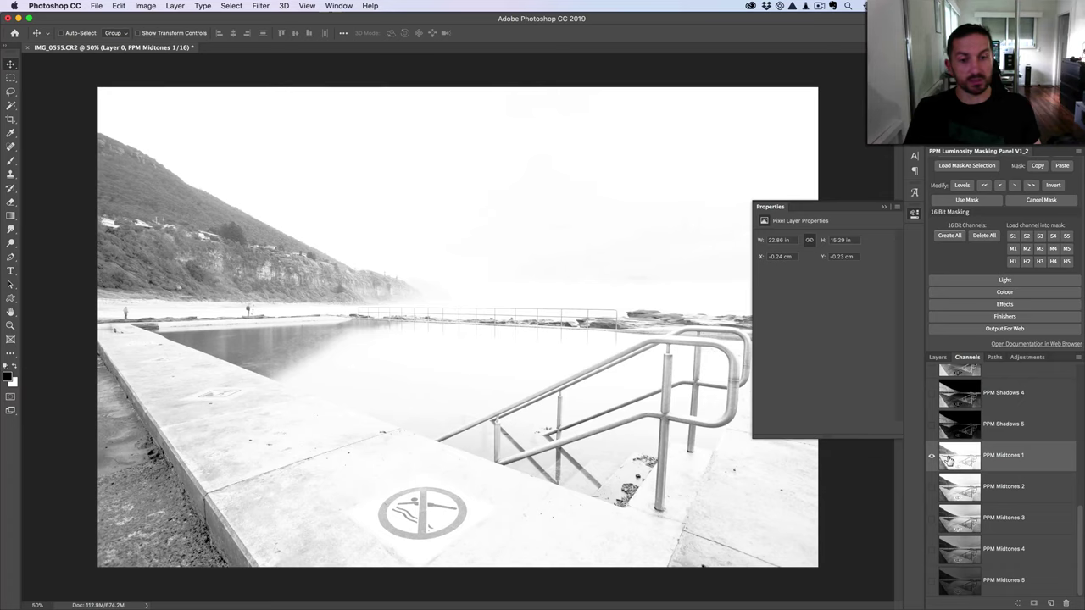
left_click(960, 497)
left_click(970, 519)
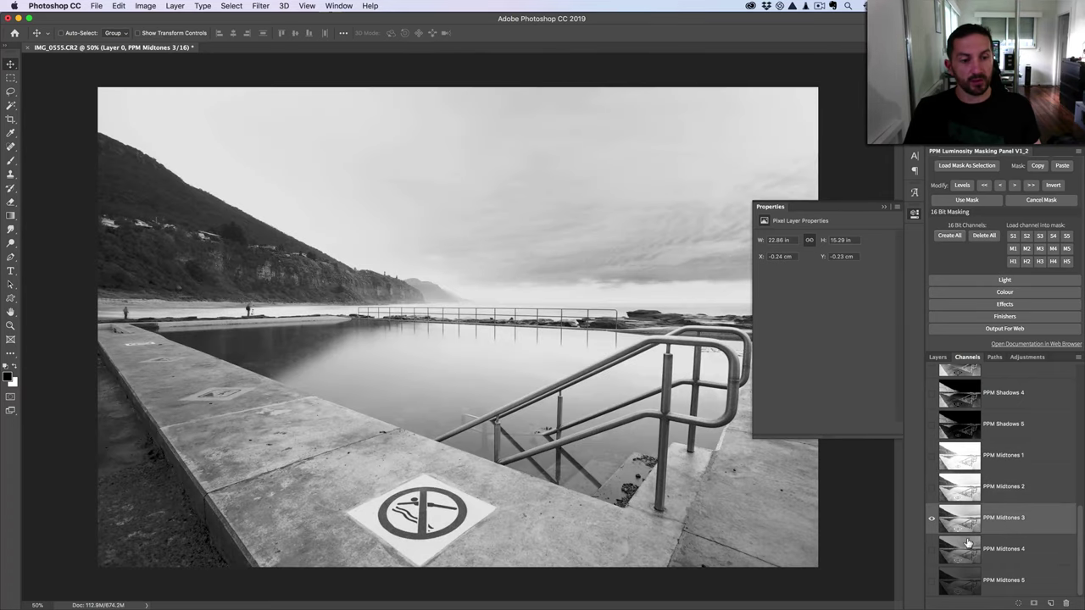
left_click(965, 548)
left_click(969, 579)
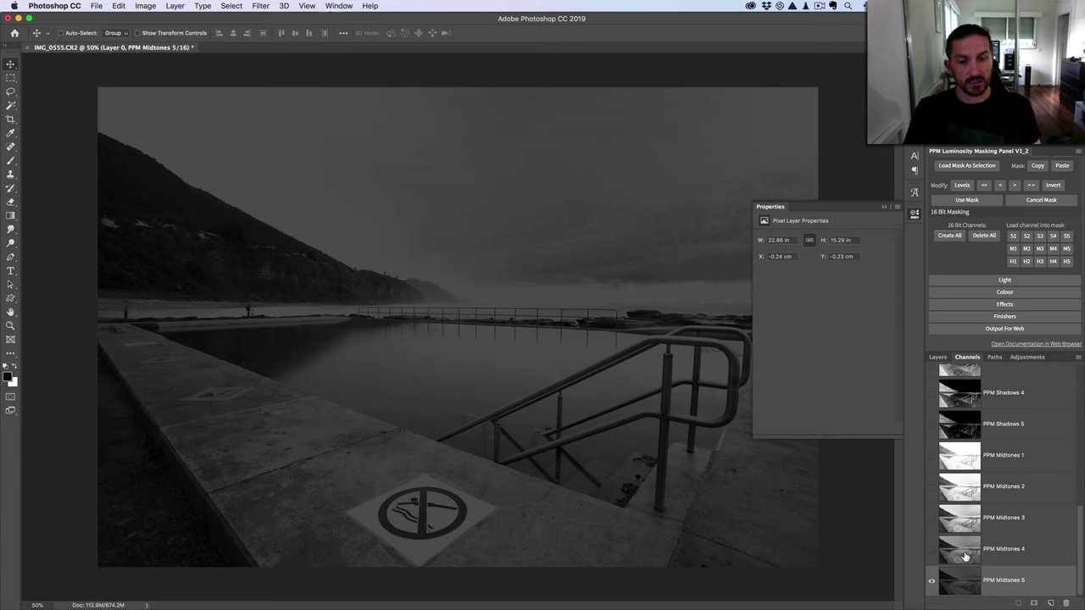
left_click(966, 557)
left_click(962, 527)
left_click(969, 493)
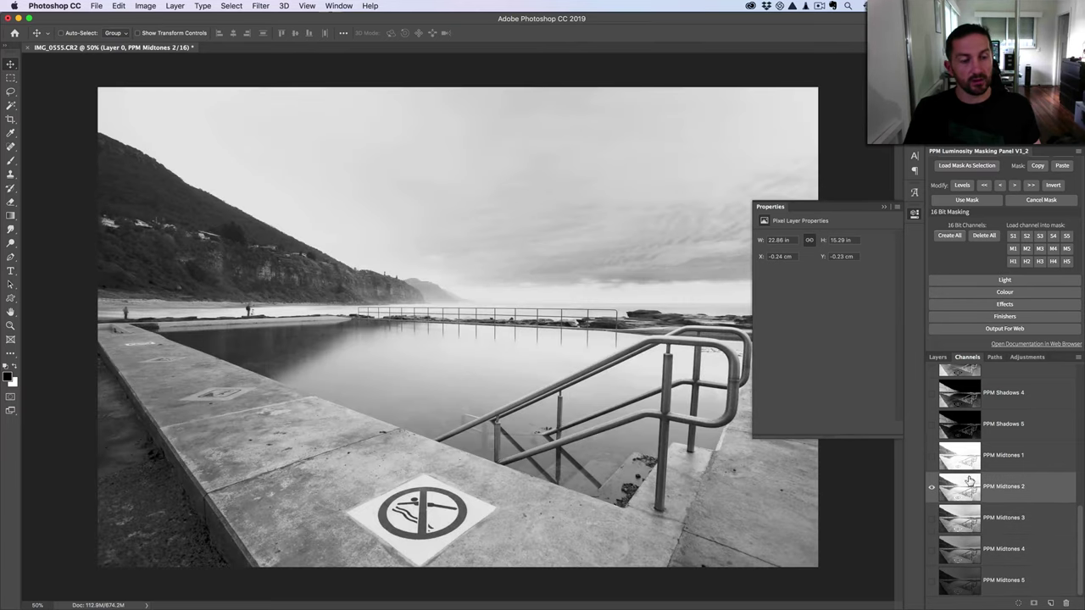
left_click(967, 462)
Step: Recheck Shadows 5 down to Shadows 1, then return to the RGB composite and Layers
left_click(963, 428)
left_click(961, 398)
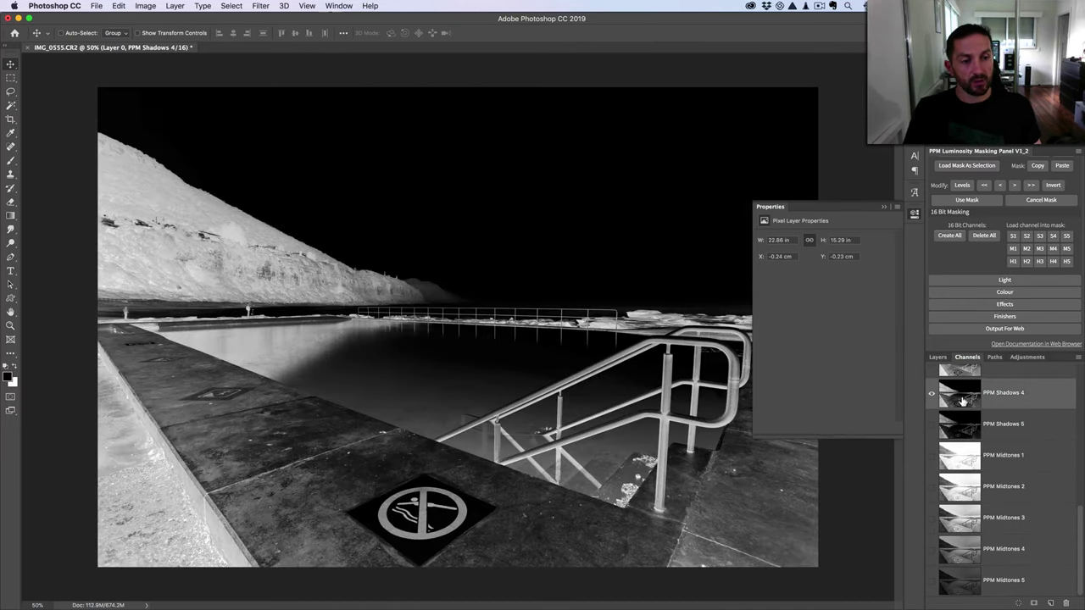
scroll(962, 402, "up", 3)
left_click(964, 464)
left_click(962, 431)
scroll(961, 441, "up", 2)
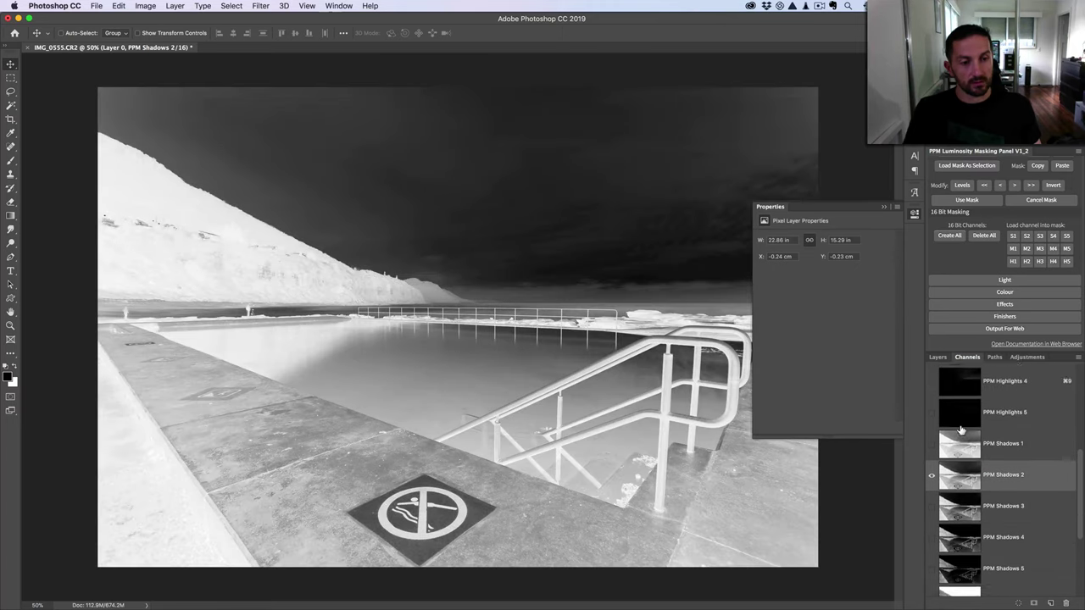
left_click(962, 471)
scroll(962, 472, "up", 5)
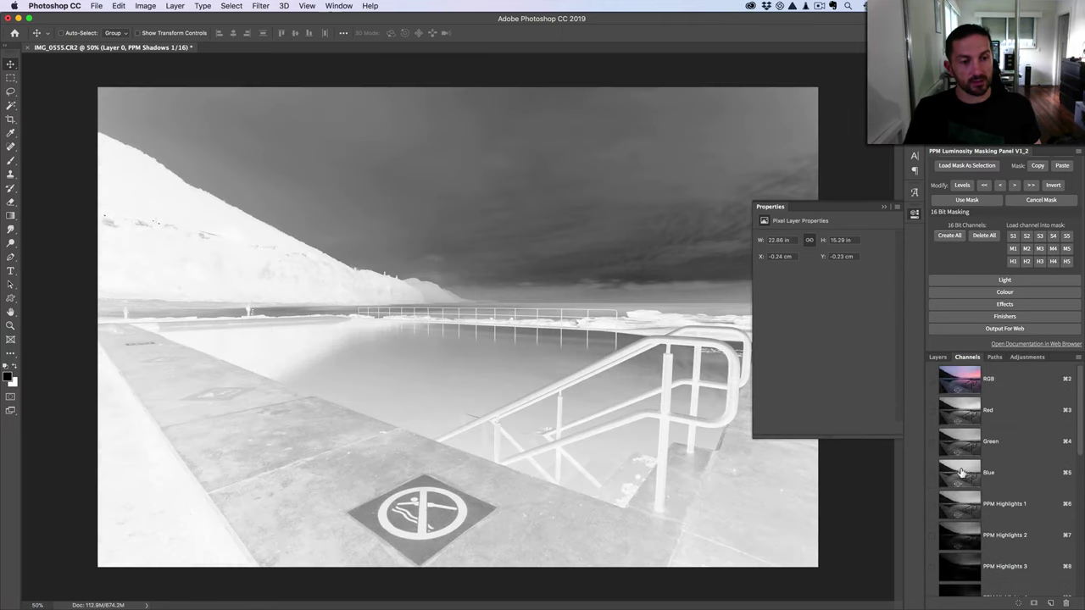
left_click(963, 387)
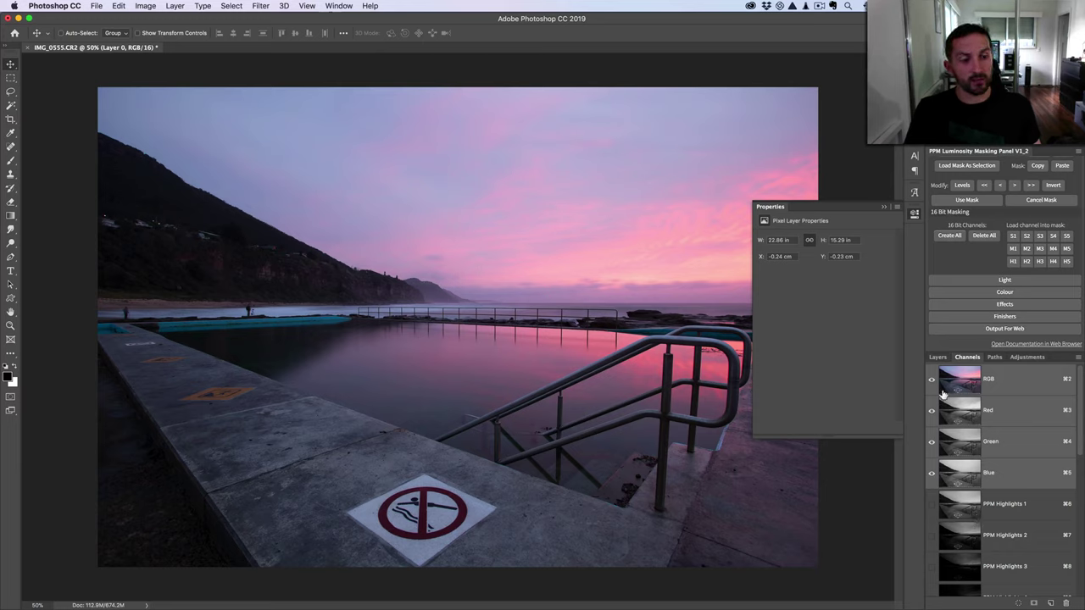
left_click(938, 358)
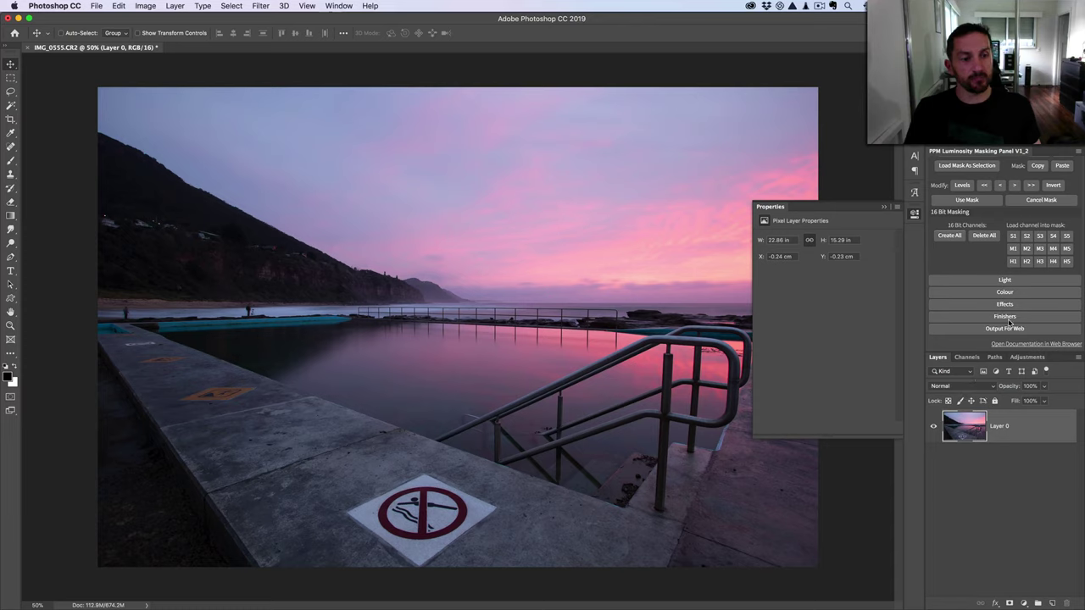
Step: Add a Curves adjustment layer and raise its midtones to brighten the photo
left_click(1023, 602)
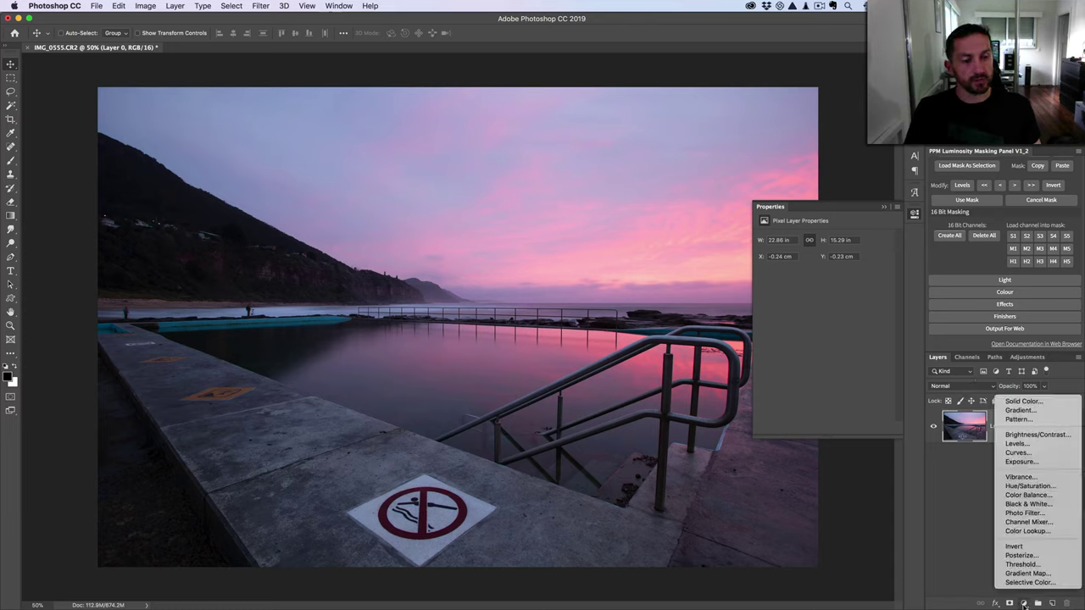
left_click(1026, 458)
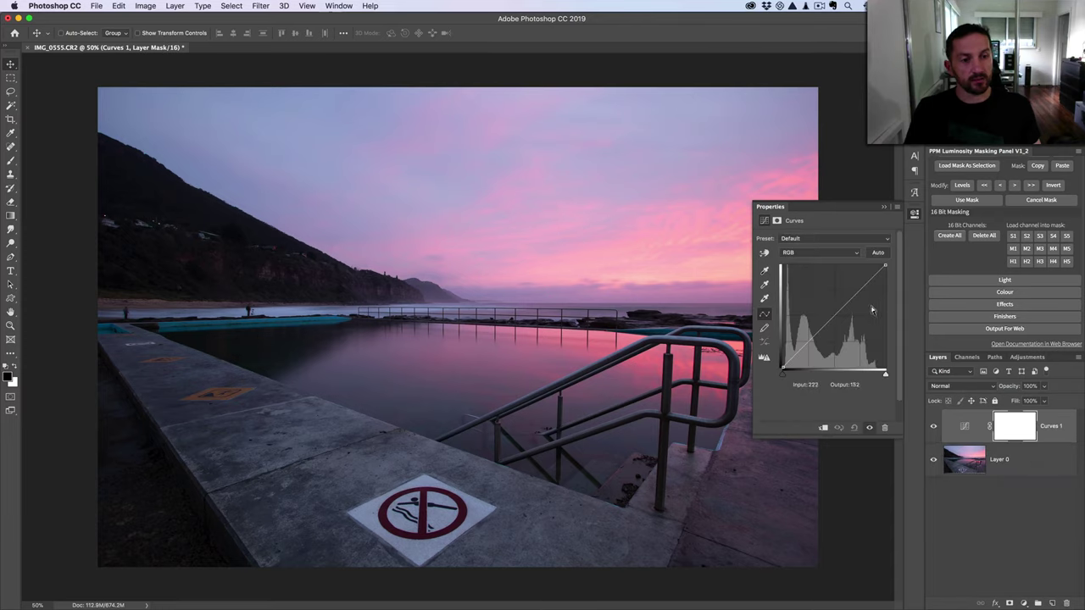
left_click_drag(833, 319, 832, 290)
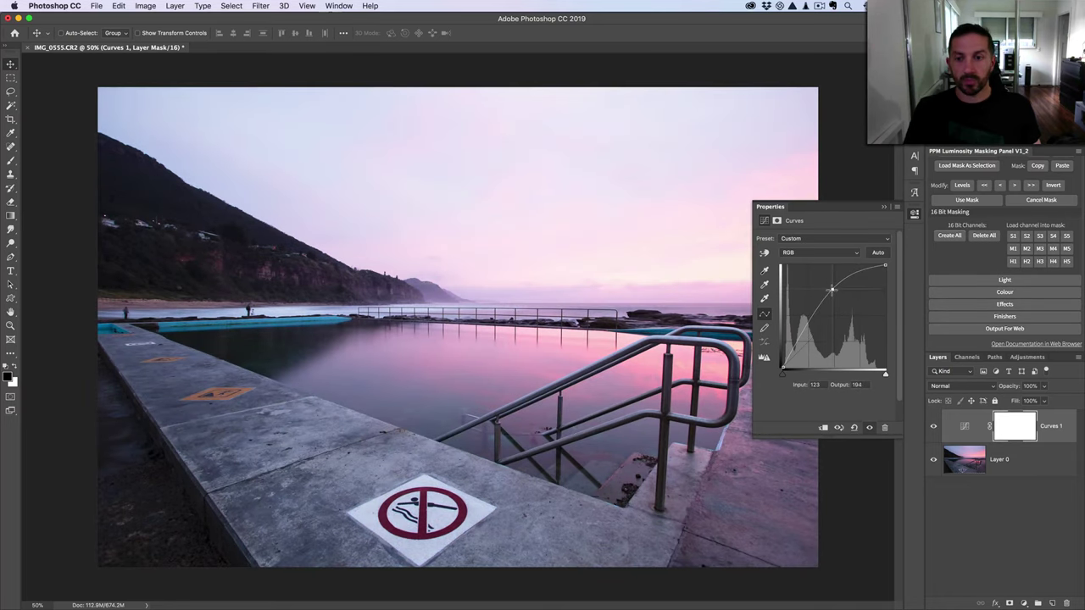
Step: Load the S2, S3 and S4 luminosity masks onto Curves 1, returning to S3
left_click(1012, 237)
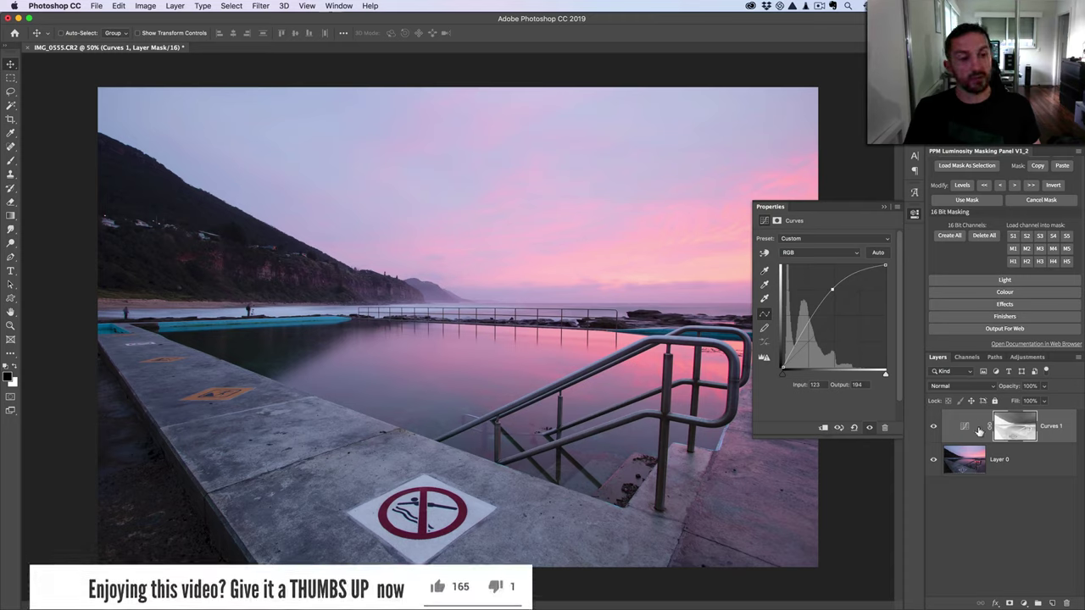
left_click(1026, 237)
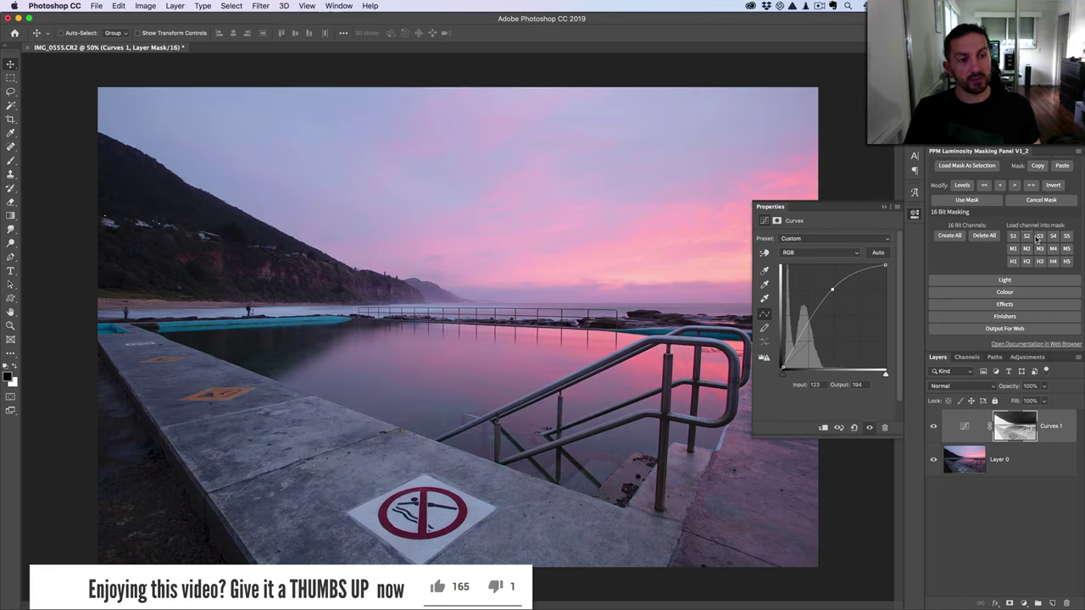
left_click(1039, 237)
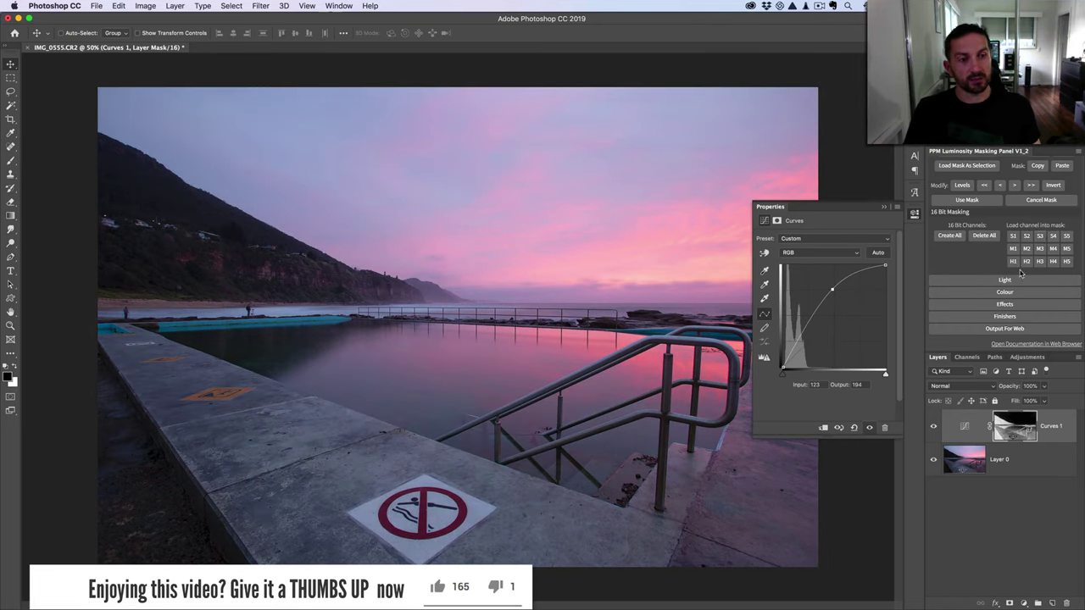
left_click(933, 426)
left_click(933, 426)
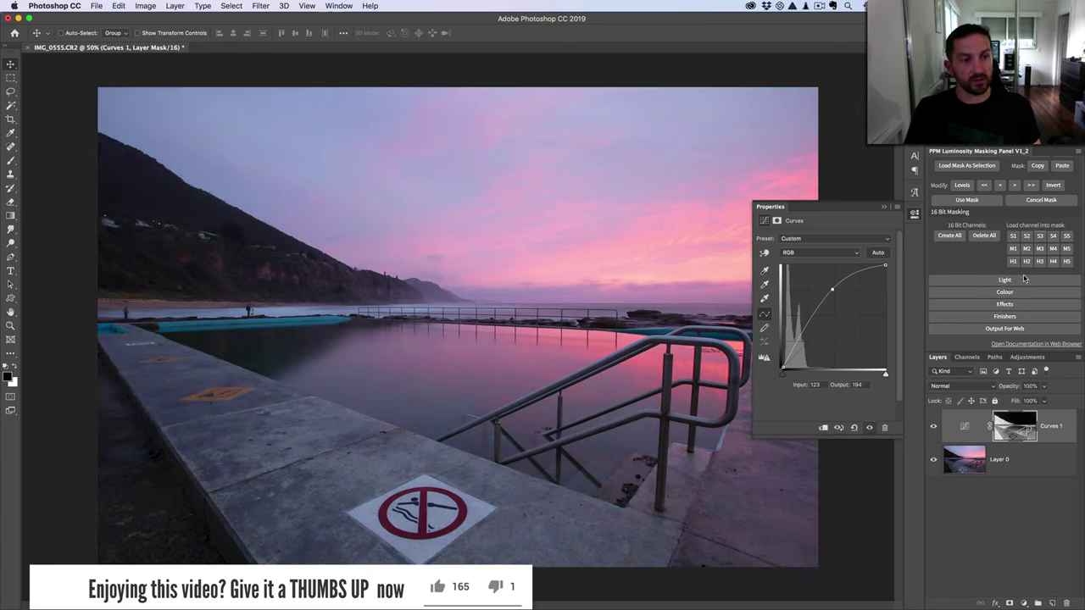
left_click(1054, 237)
left_click(1040, 238)
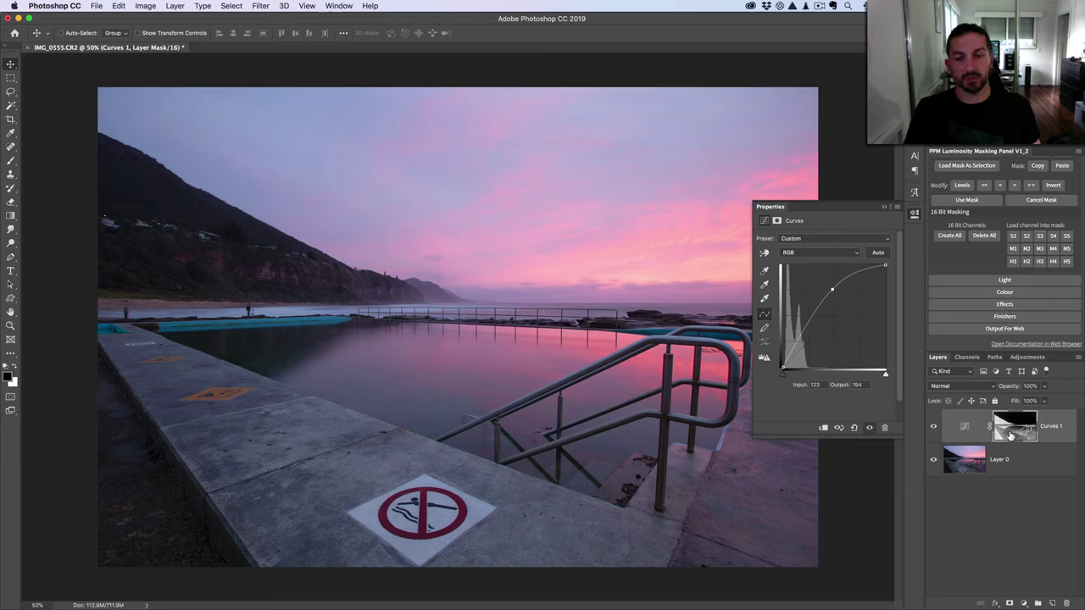
Step: Try the M1, M2, M3, M4 and M5 luminosity masks in turn
left_click(1013, 249)
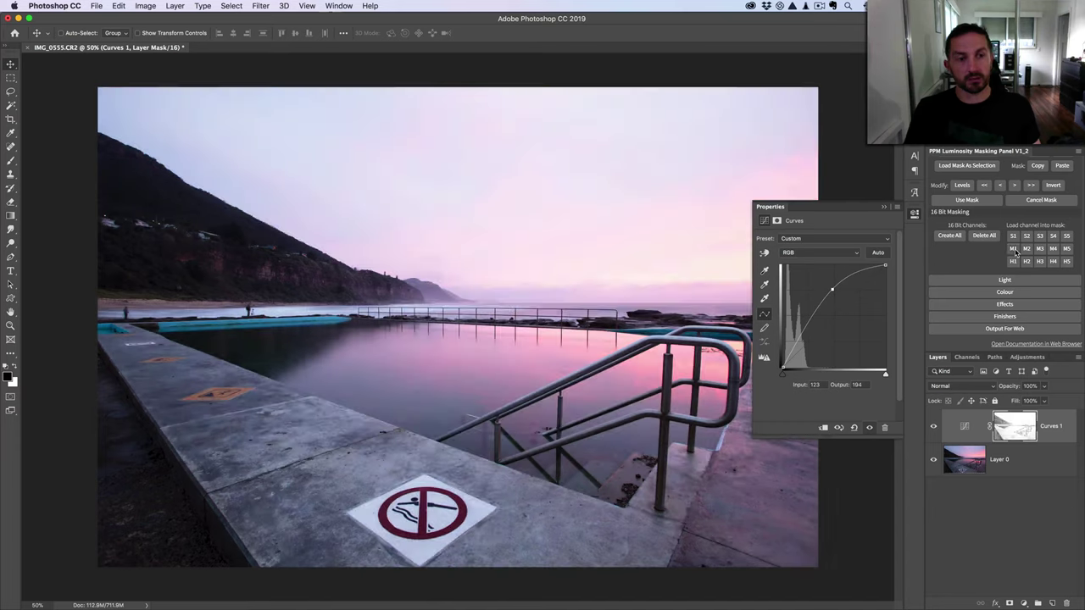
left_click(1027, 249)
left_click(1039, 249)
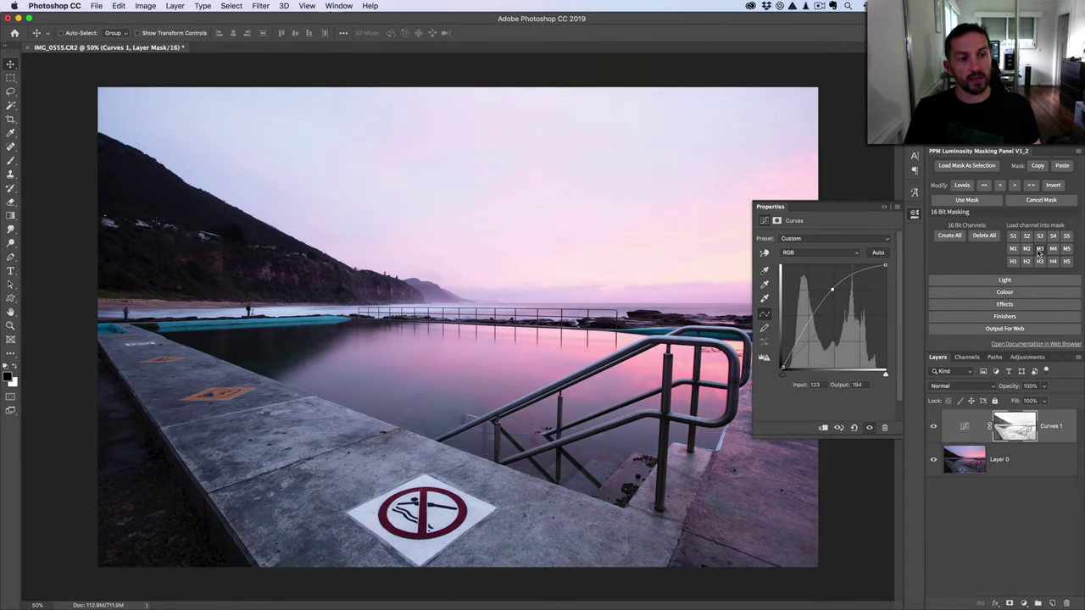
left_click(1052, 249)
left_click(1066, 249)
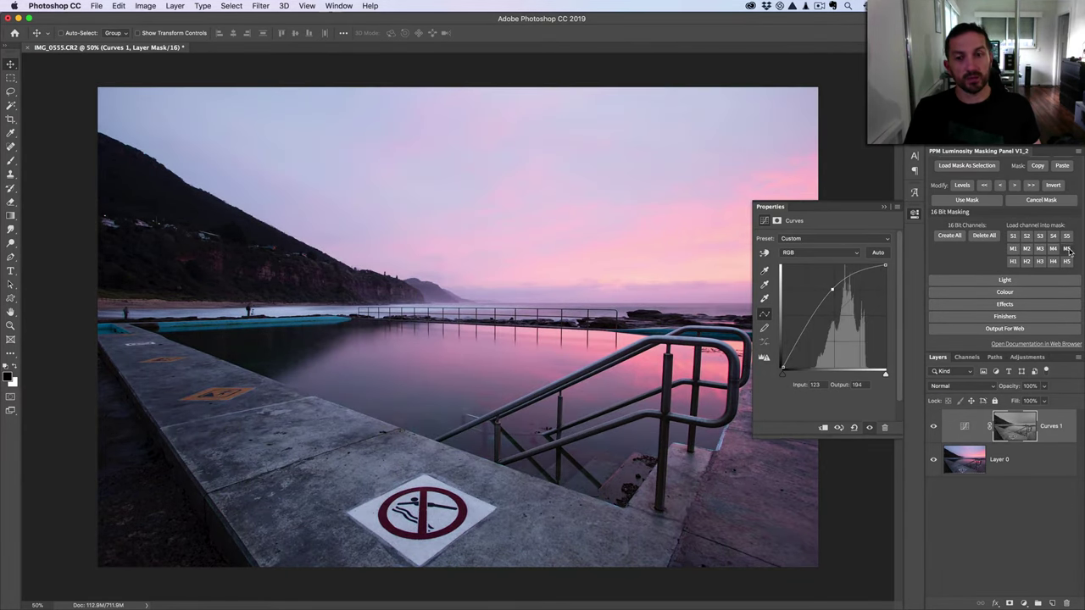
Step: Try the H1, H2, H3, H4 and H5 luminosity masks, ending on H5
left_click(1013, 262)
left_click(1026, 262)
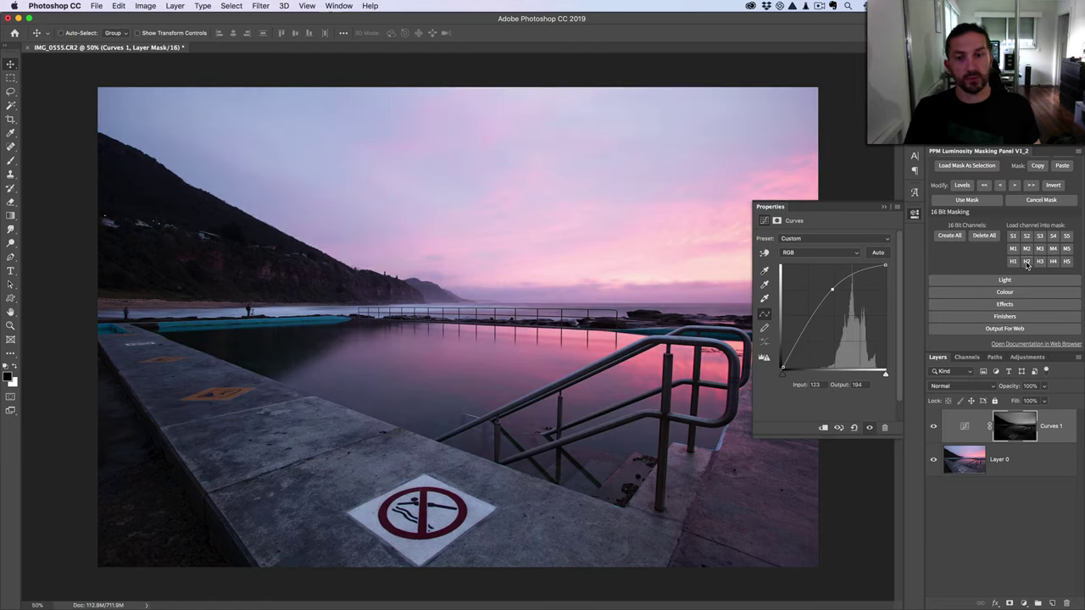
left_click(1040, 262)
left_click(1052, 262)
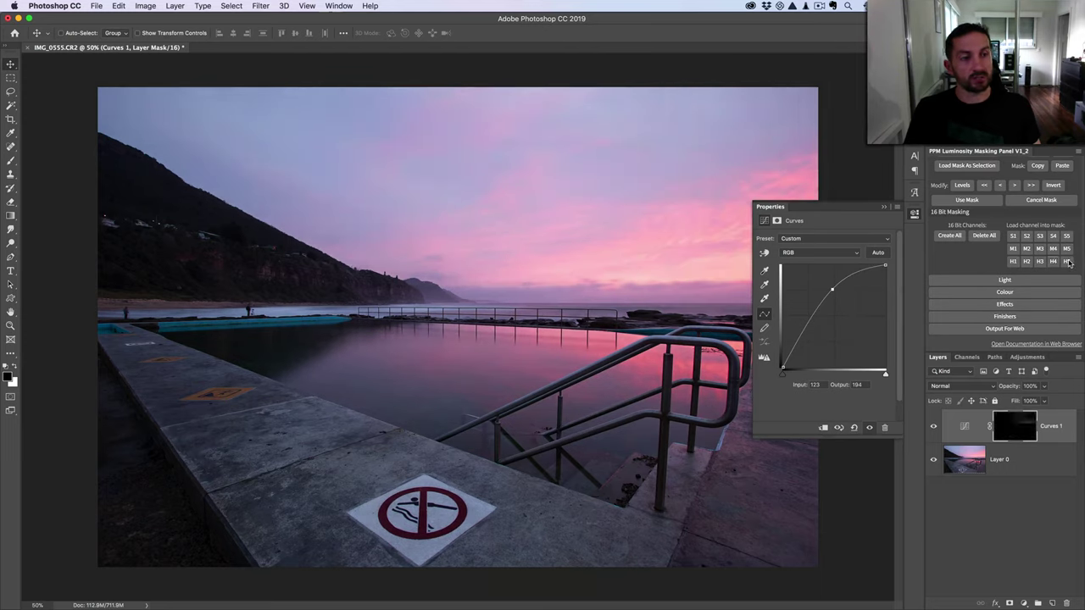
left_click(1066, 262)
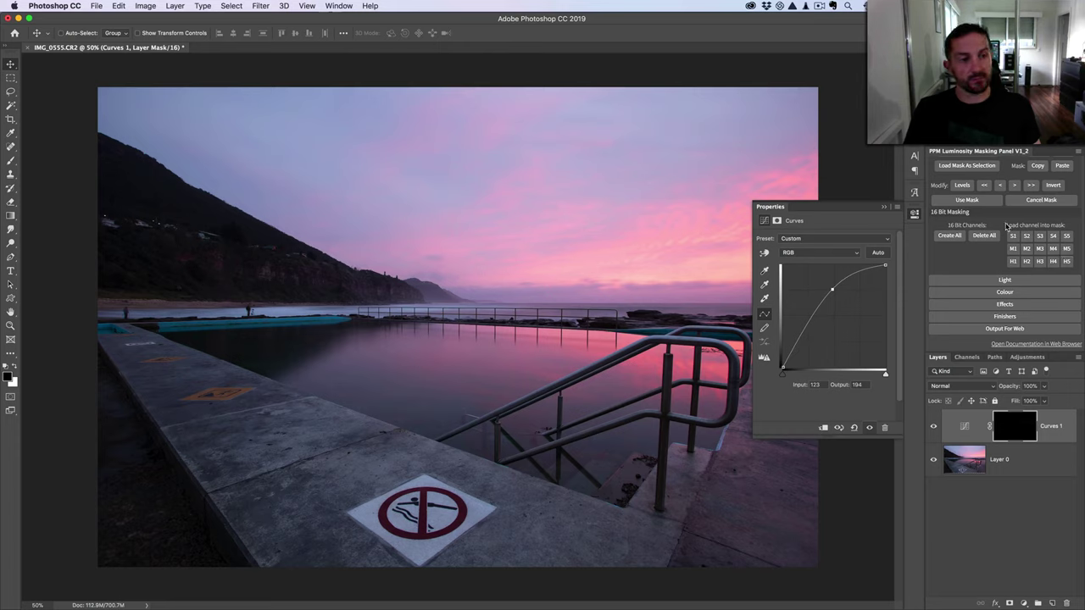
Step: Reapply the S3 mask, then delete all generated 16-bit luminosity channels
left_click(1039, 237)
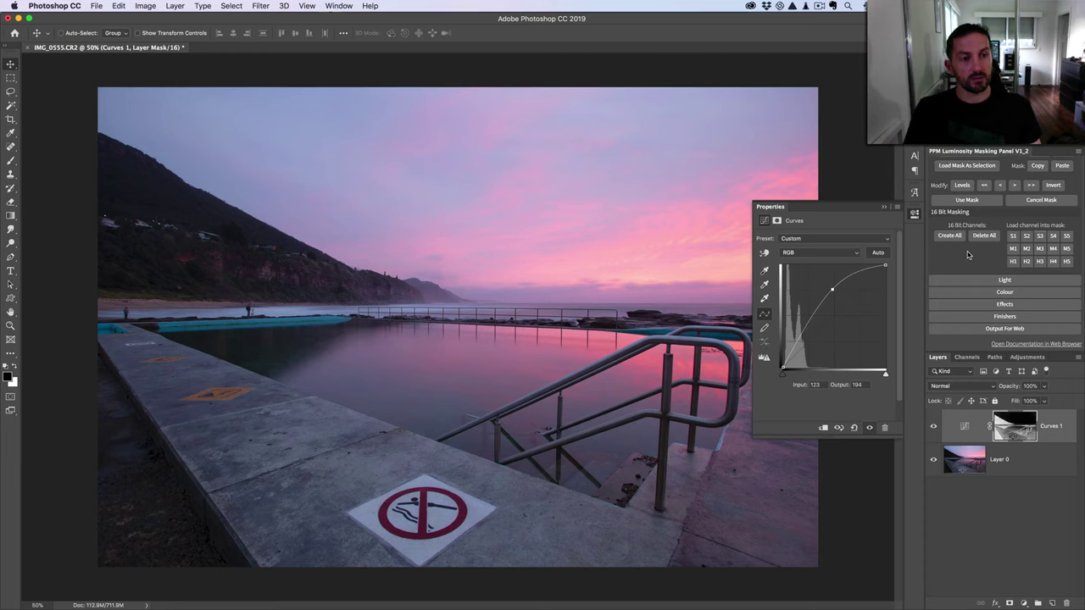
scroll(1007, 269, "up", 2)
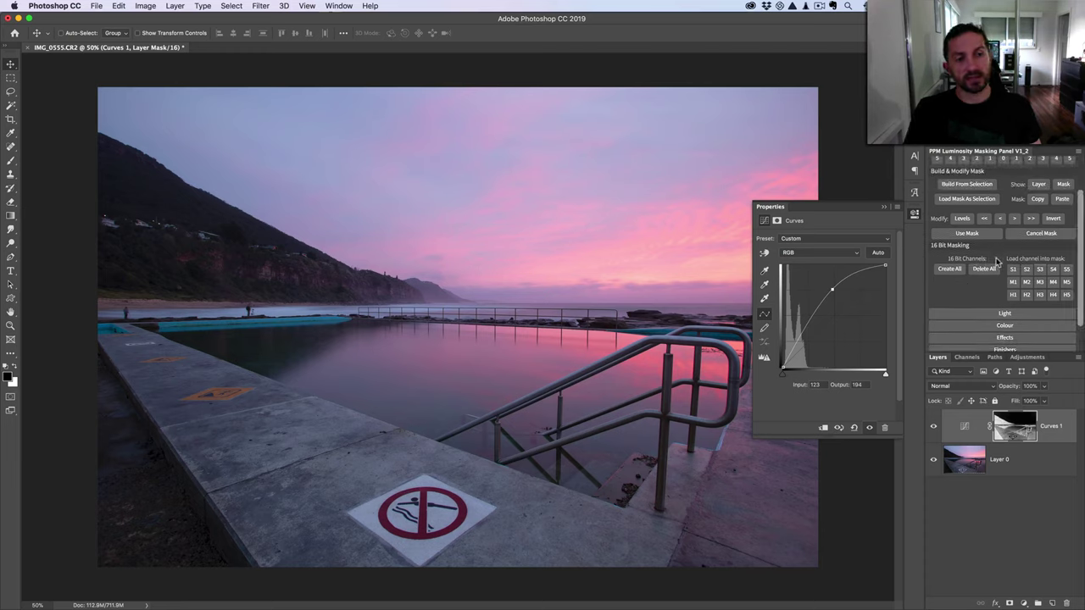
scroll(1005, 280, "up", 2)
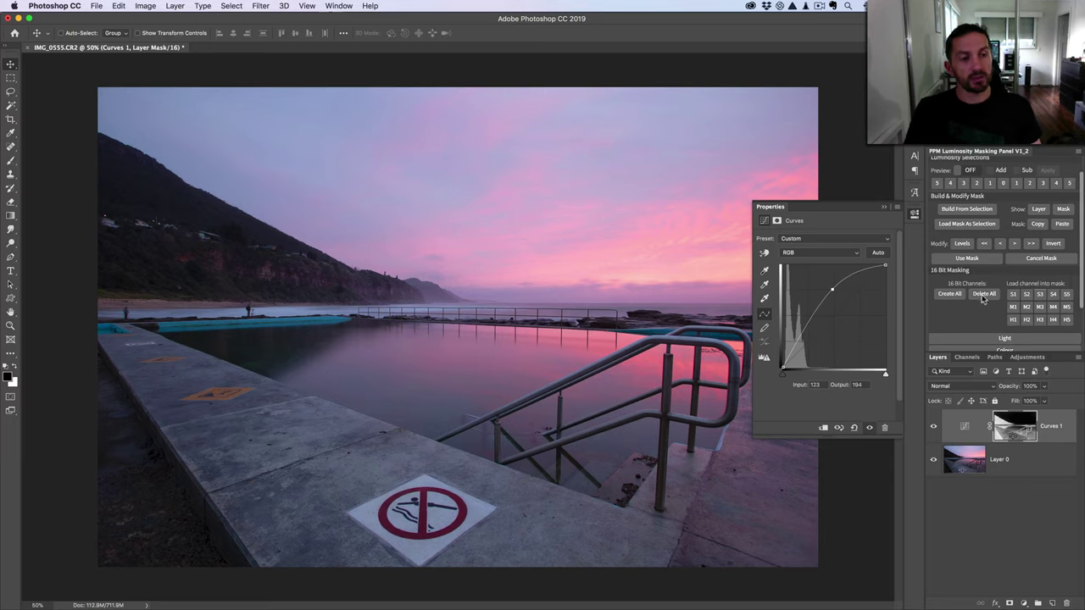
left_click(986, 294)
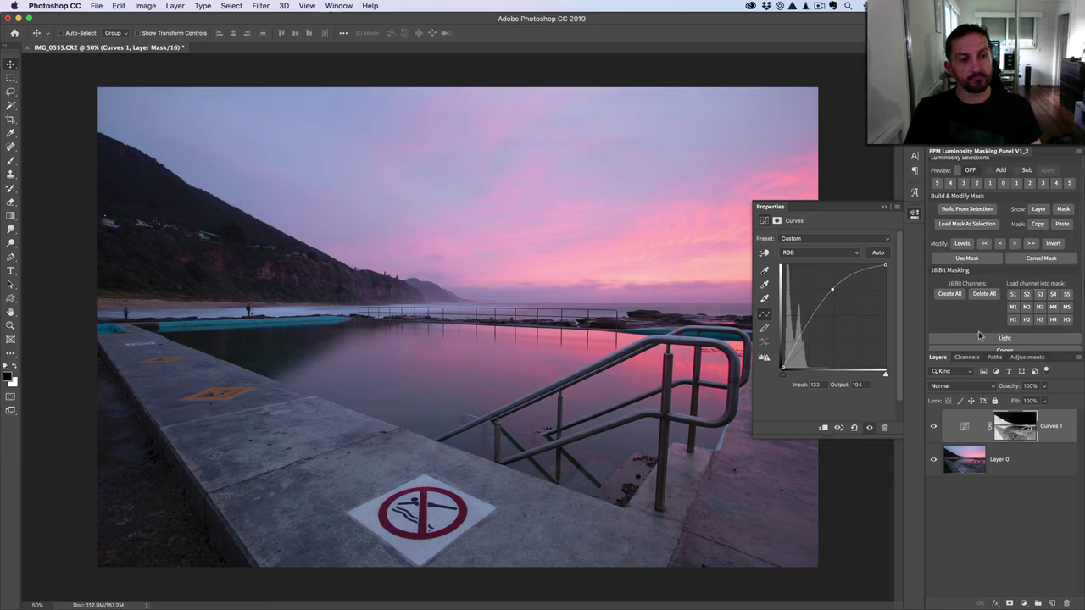
Step: Confirm the channel list is cleared and delete the Curves 1 layer
left_click(966, 356)
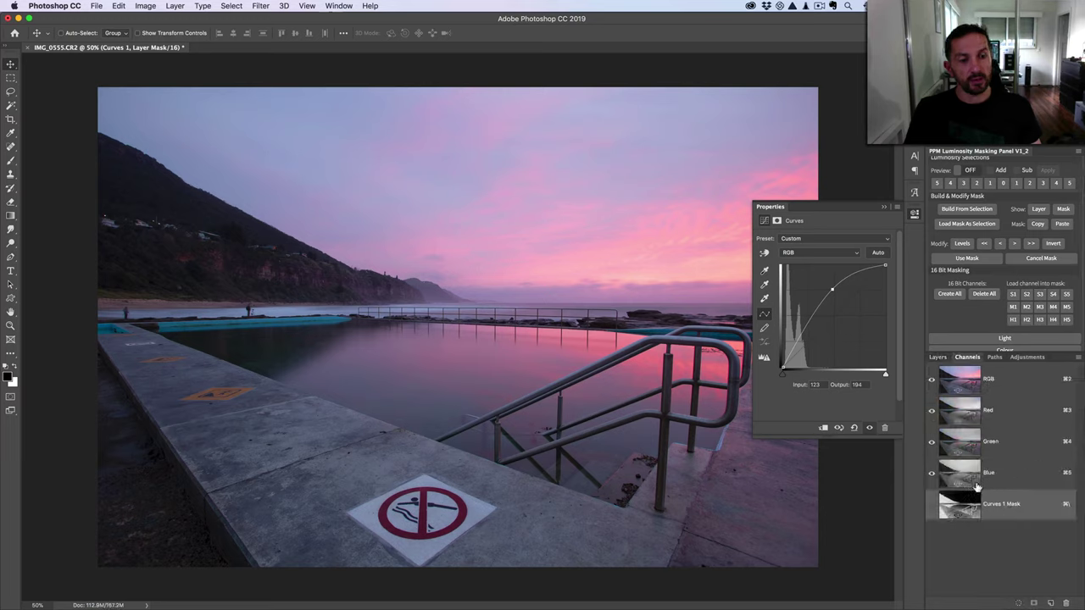
left_click(938, 358)
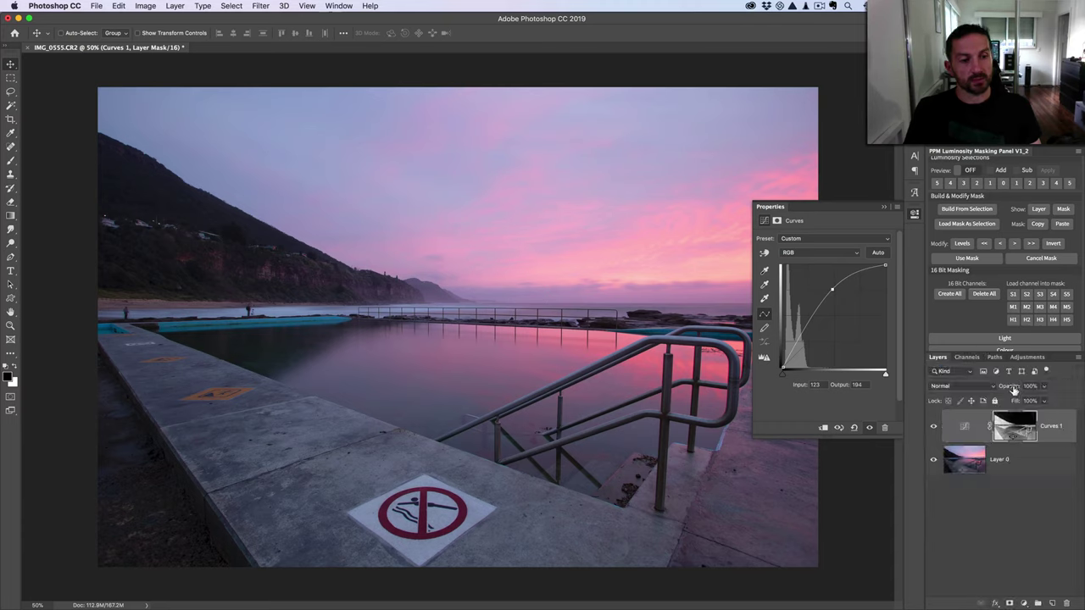
left_click_drag(975, 426, 1070, 600)
Step: Add a new Curves layer and lift its midpoint from 120 to 176
left_click(1024, 603)
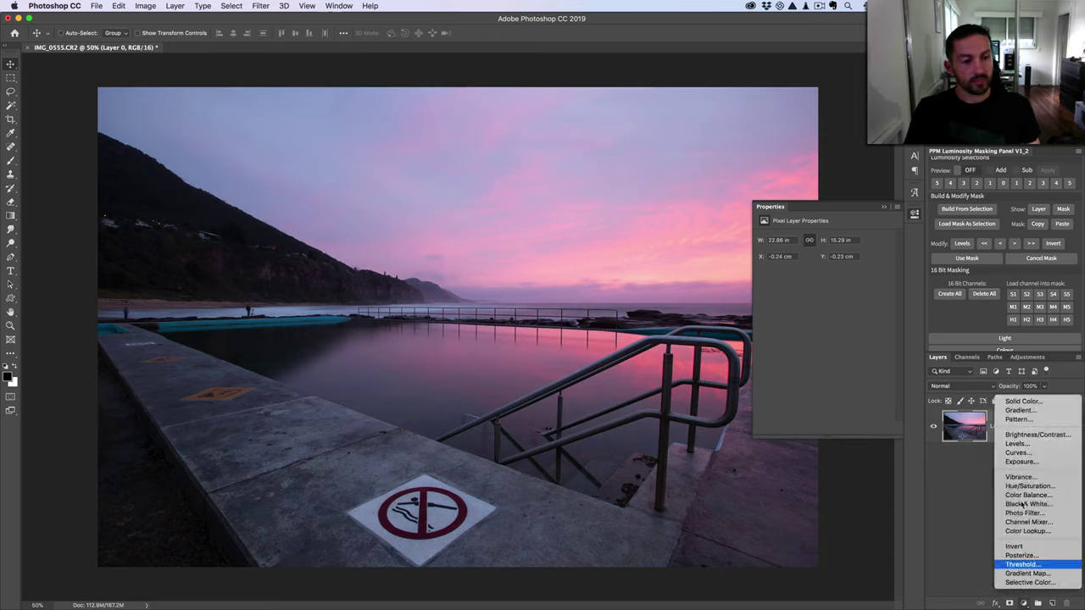
left_click(1017, 453)
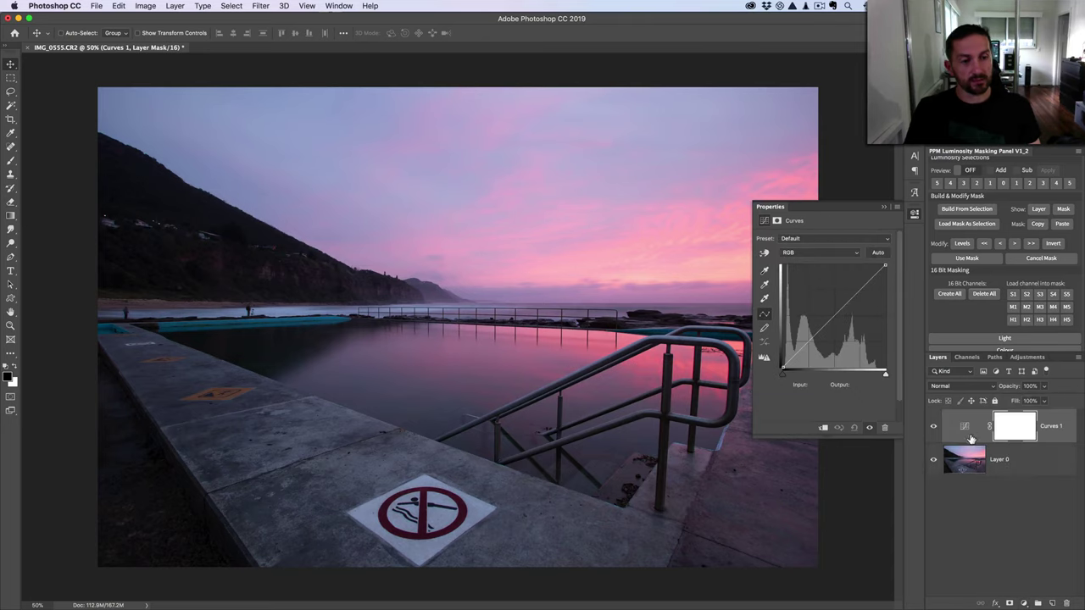
left_click_drag(830, 320, 830, 296)
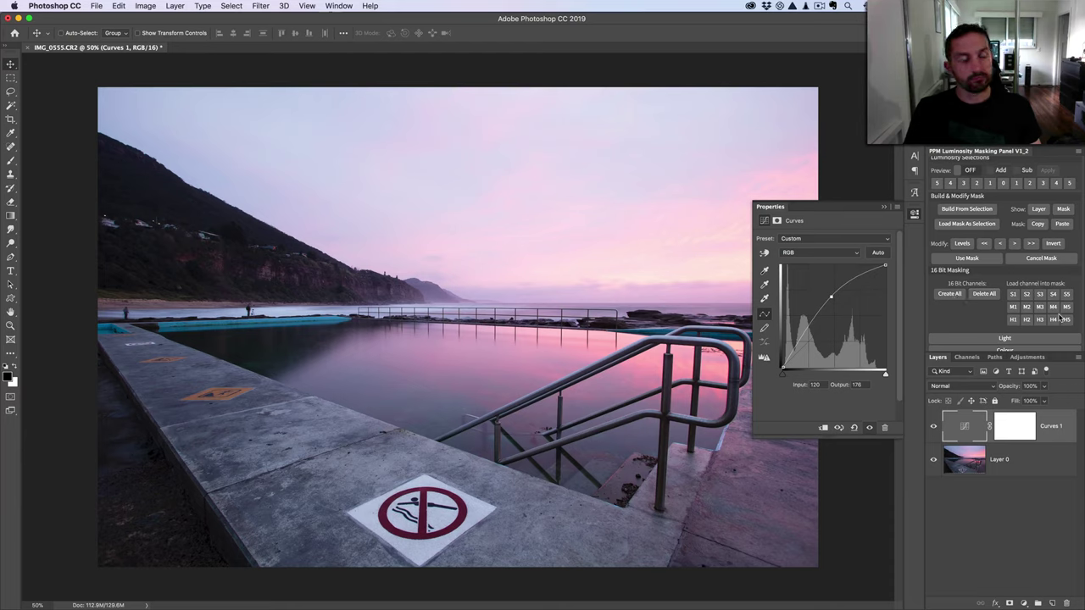
Step: Request the S3 luminosity mask for the Curves 1 layer mask
scroll(978, 315, "down", 1)
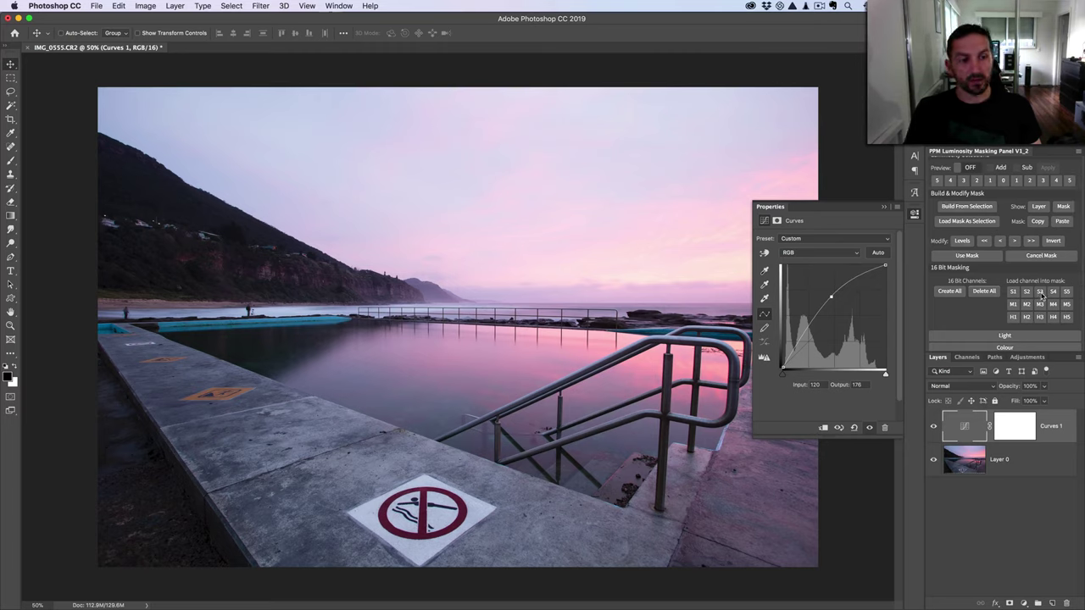
left_click(1024, 430)
left_click(1023, 430)
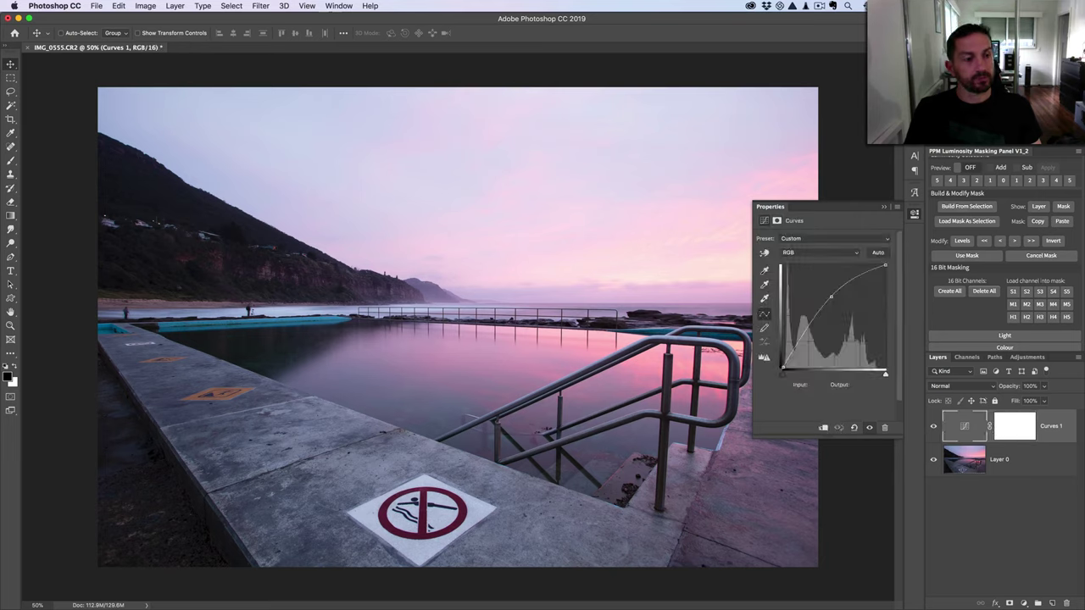
left_click(1040, 292)
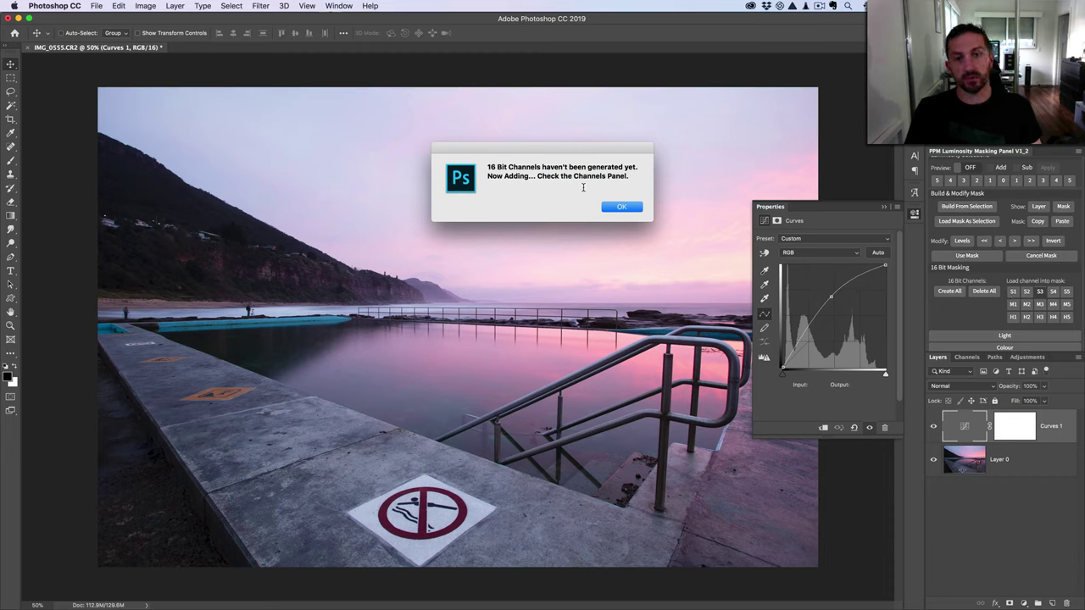
Step: Confirm 16-bit channel generation, compare Curves 1 on/off, and lower the curve to map 148 to 89
left_click(619, 208)
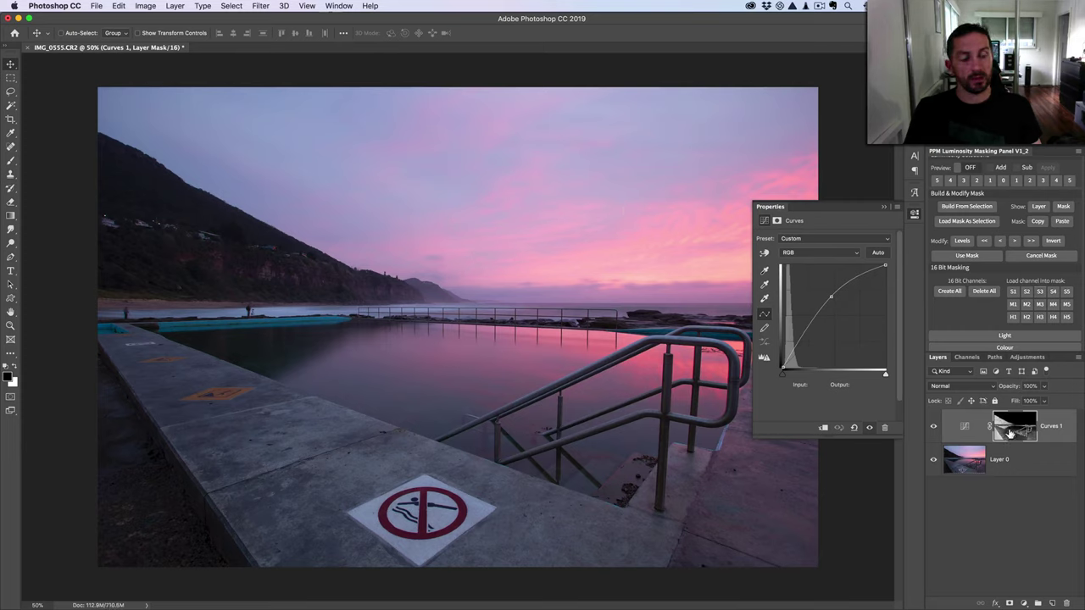
left_click(964, 433)
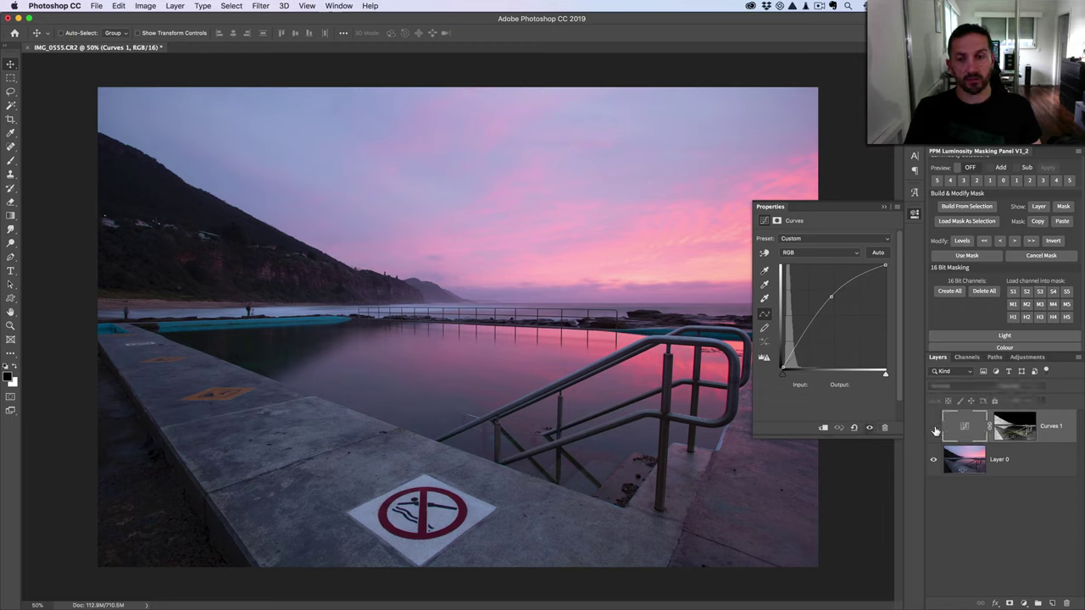
left_click(933, 426)
left_click(933, 427)
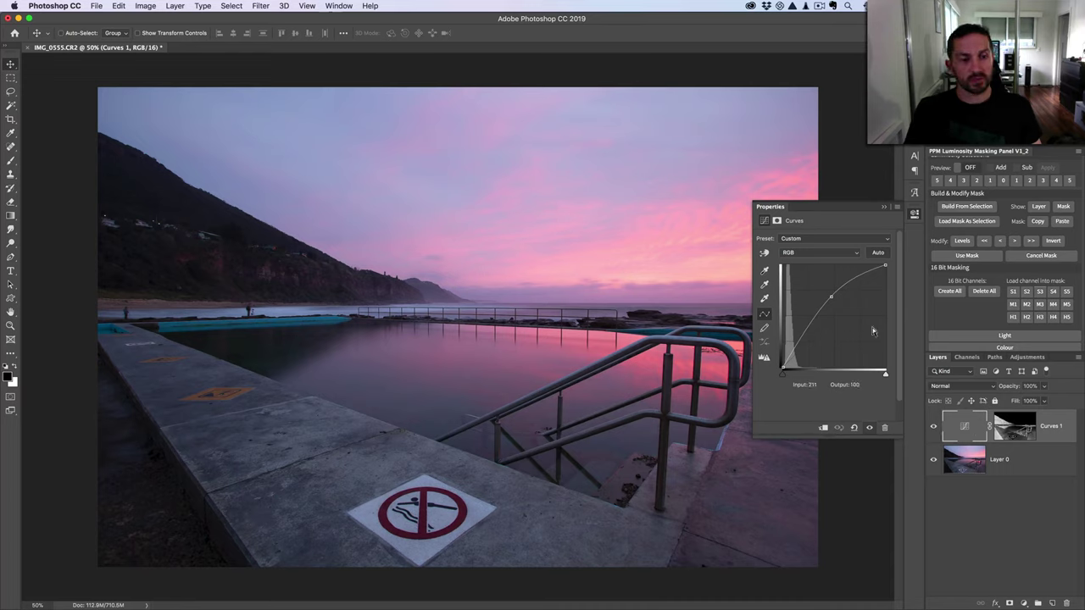
left_click_drag(830, 297, 829, 291)
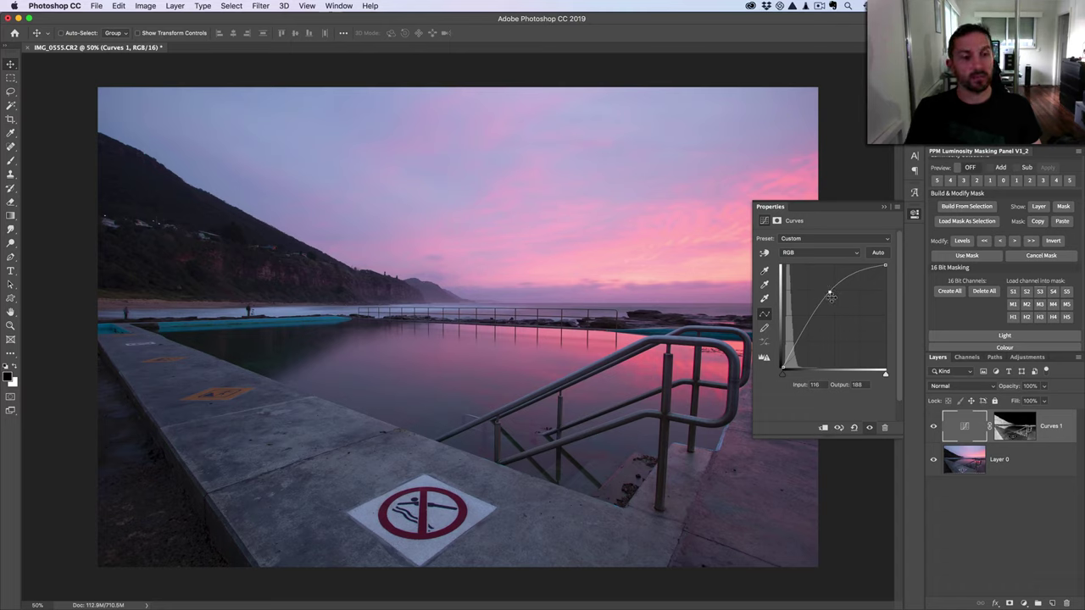
left_click_drag(831, 293, 840, 331)
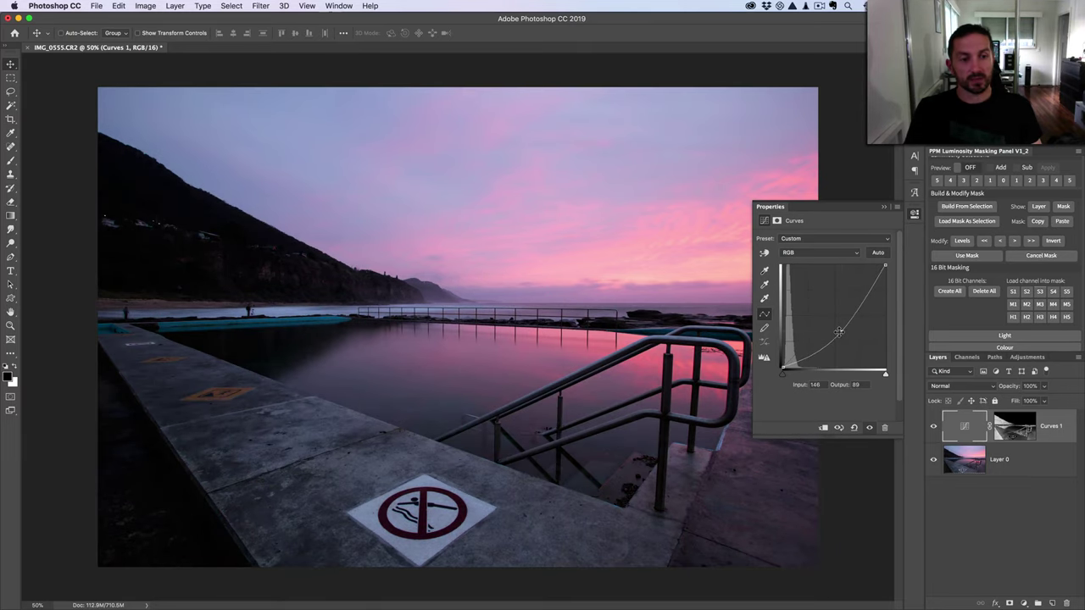
Step: Try the H1 and H4 masks, settle on M2, and set the curve point to map 155 to 97
left_click(1014, 318)
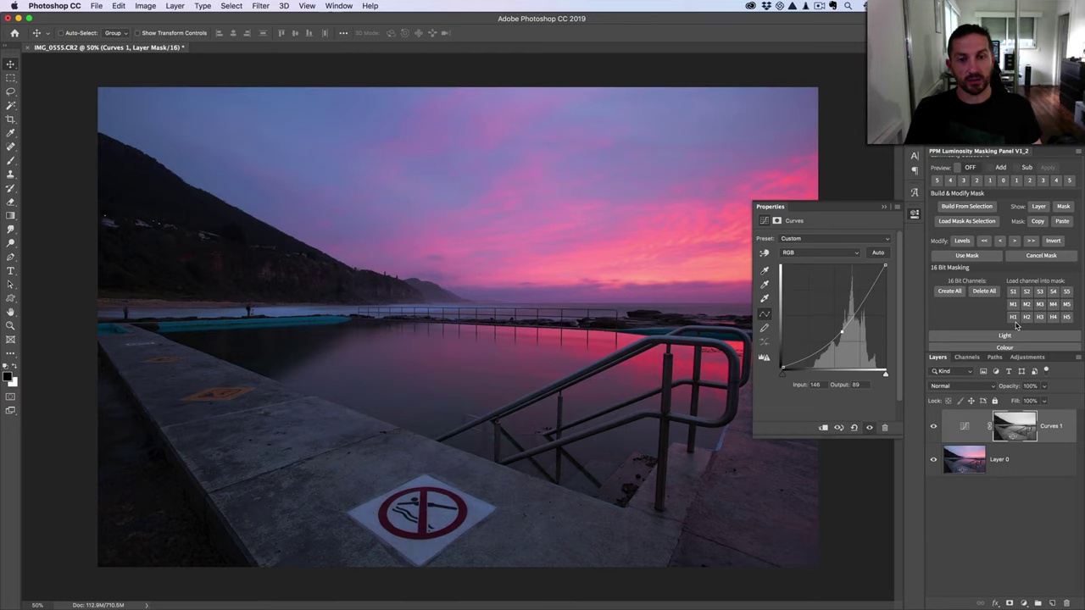
left_click_drag(840, 331, 839, 335)
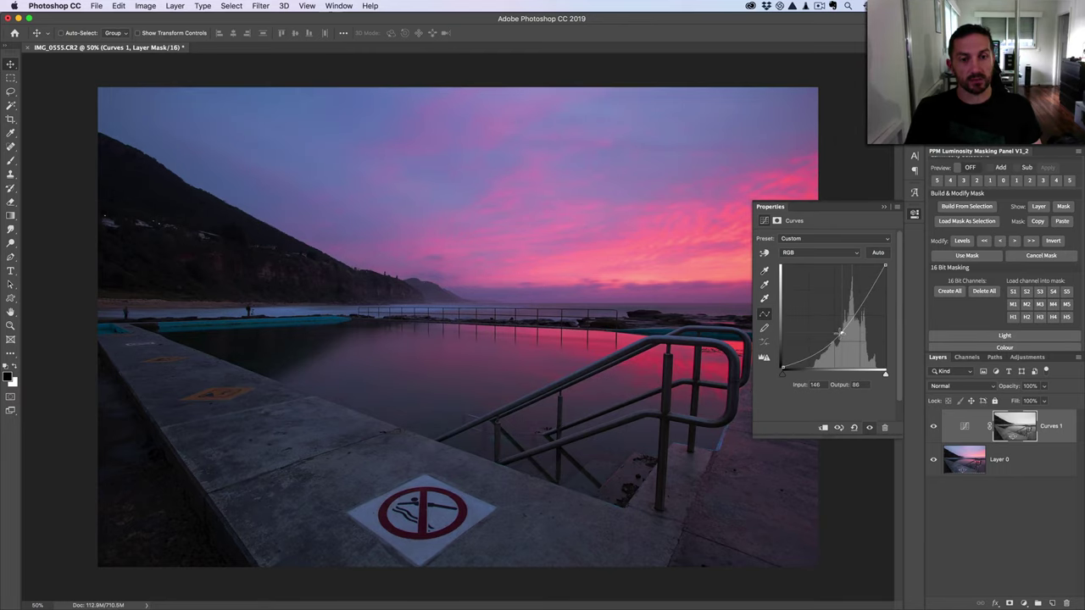
left_click(1044, 317)
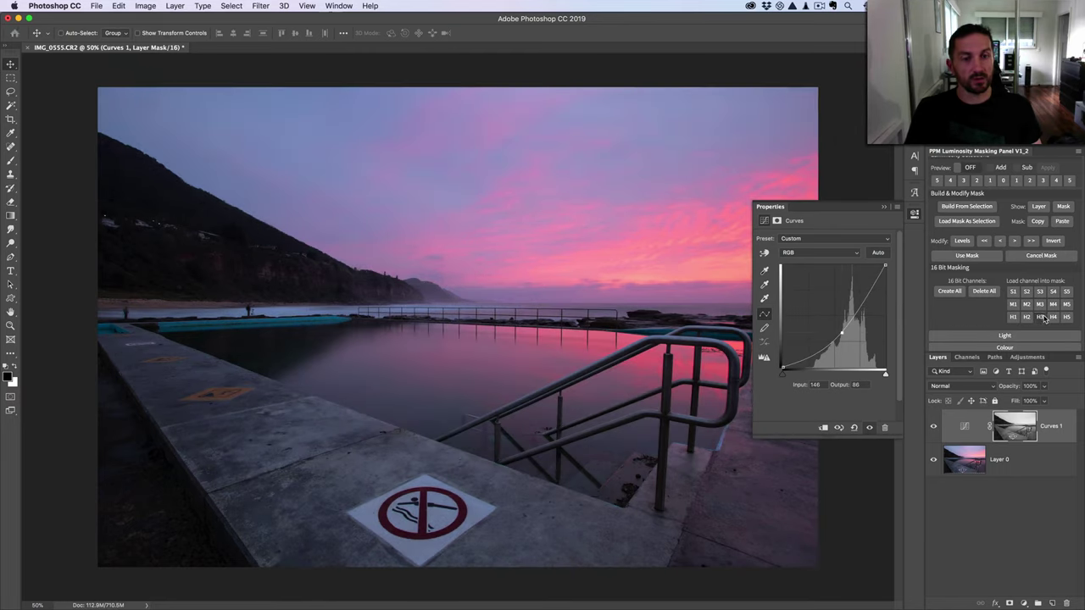
left_click(1050, 317)
left_click_drag(840, 335, 846, 343)
left_click(1014, 317)
left_click(1026, 305)
left_click_drag(846, 341, 843, 328)
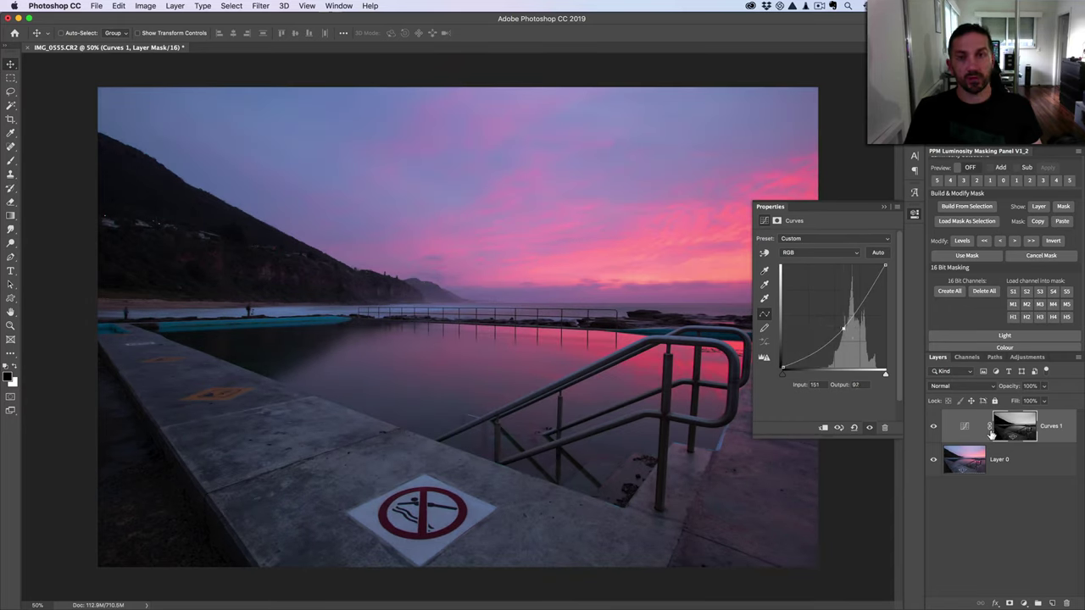